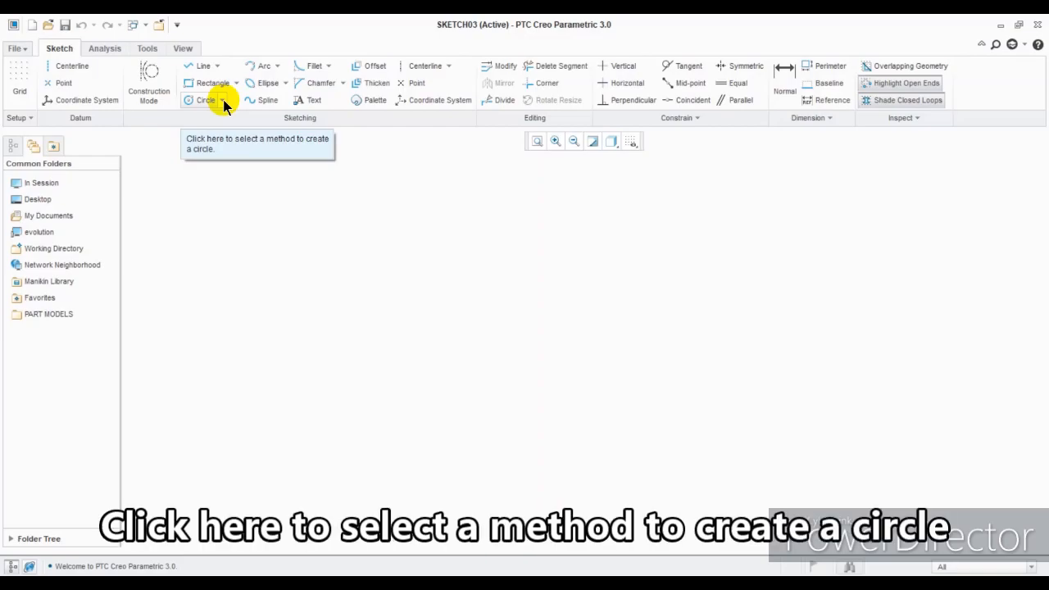
Sketch a Center and Point circle with a diameter of about 10.25 in the middle of the empty sketch
click(222, 100)
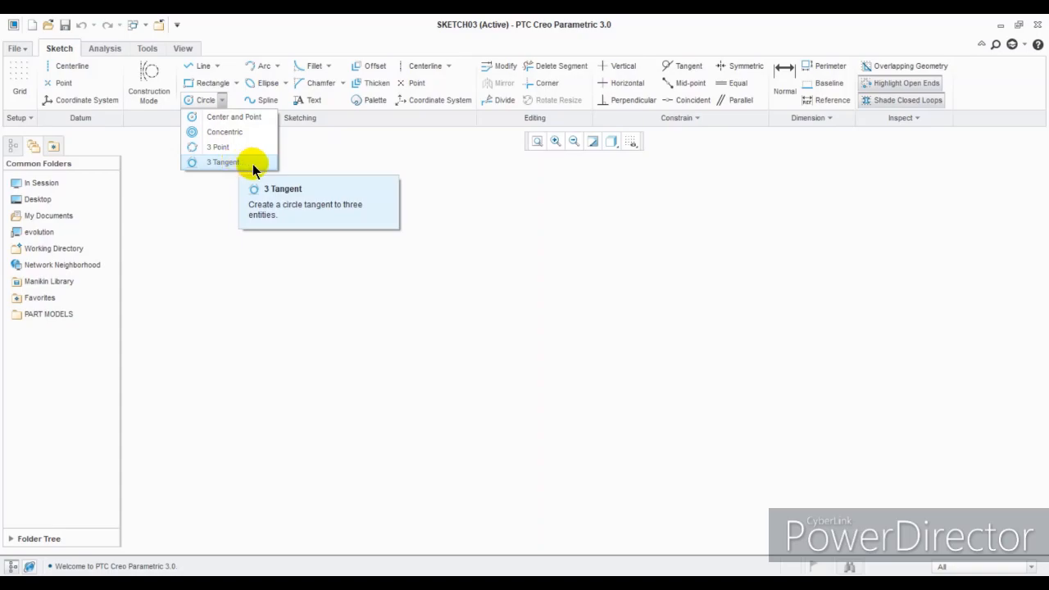
click(238, 117)
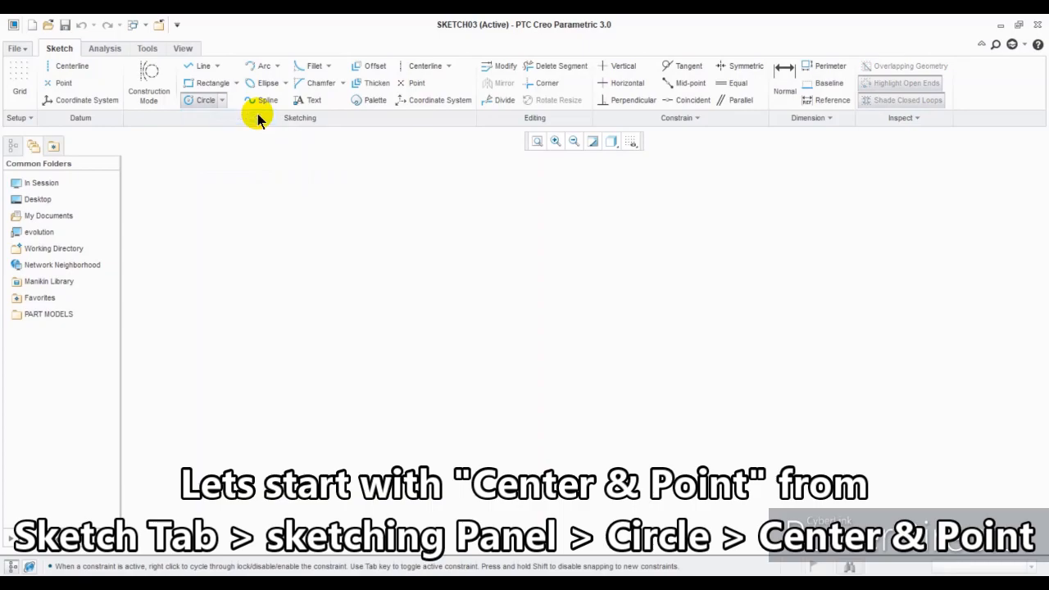
click(499, 327)
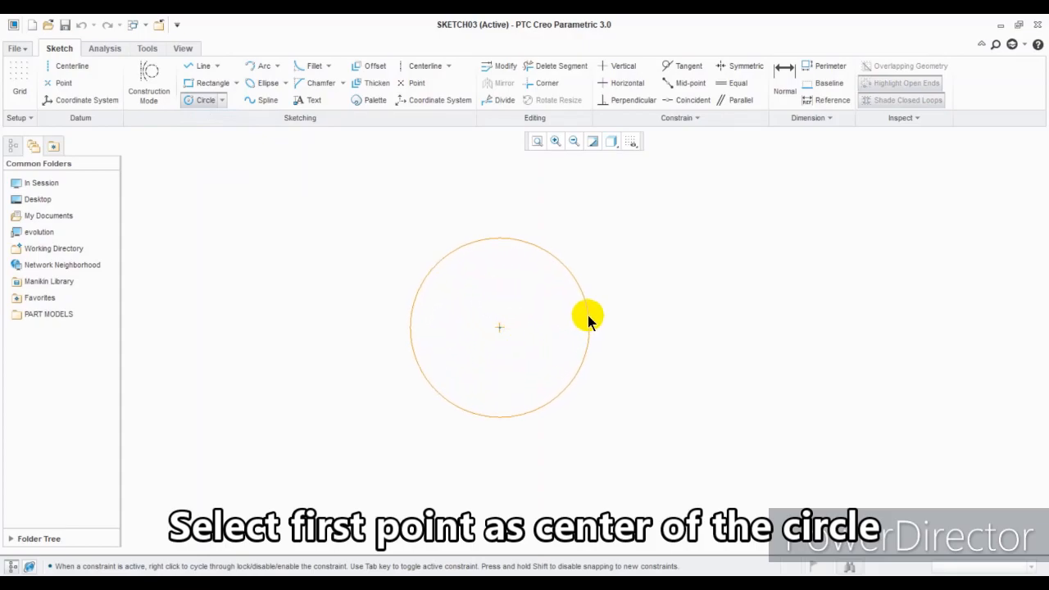
click(628, 318)
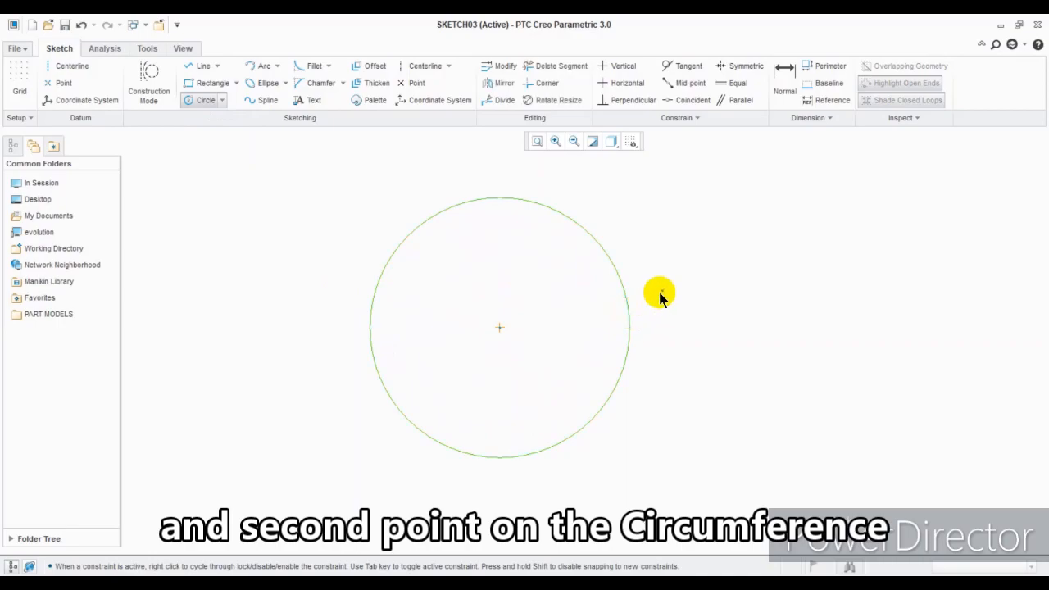
middle_click(697, 223)
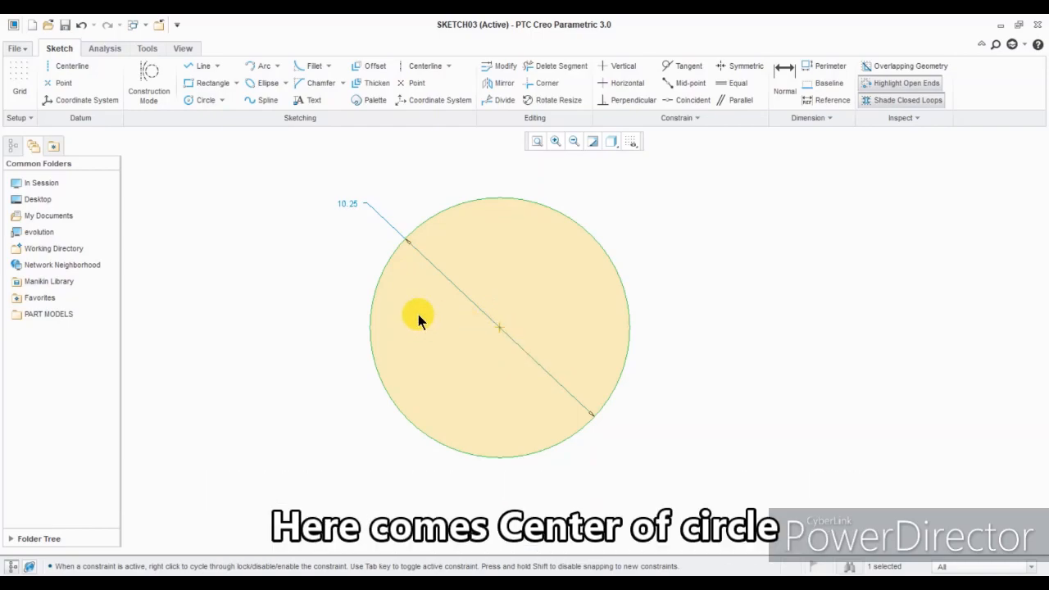
Set the circle's diameter to 20
double_click(352, 204)
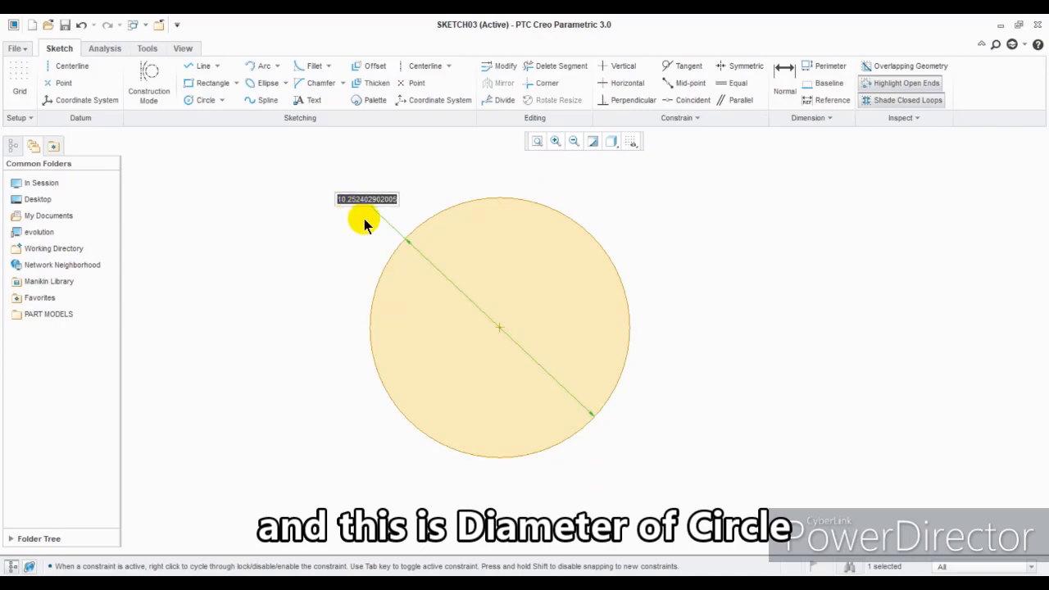
text(20)
key(Return)
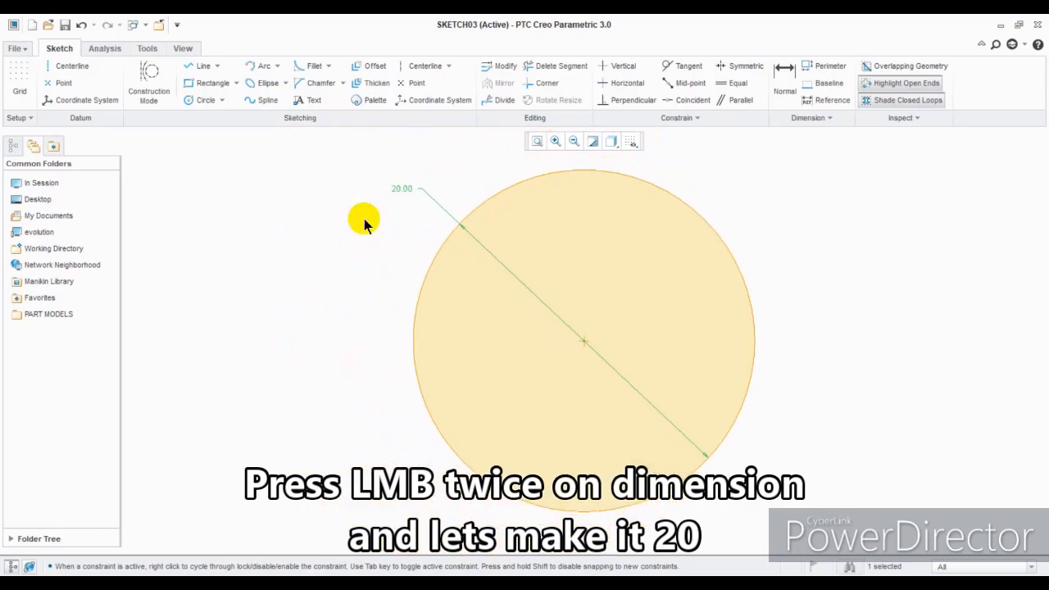
scroll(740, 231, up, 1)
mouse_move(852, 198)
middle_down()
mouse_move(794, 217)
mouse_move(677, 217)
middle_up()
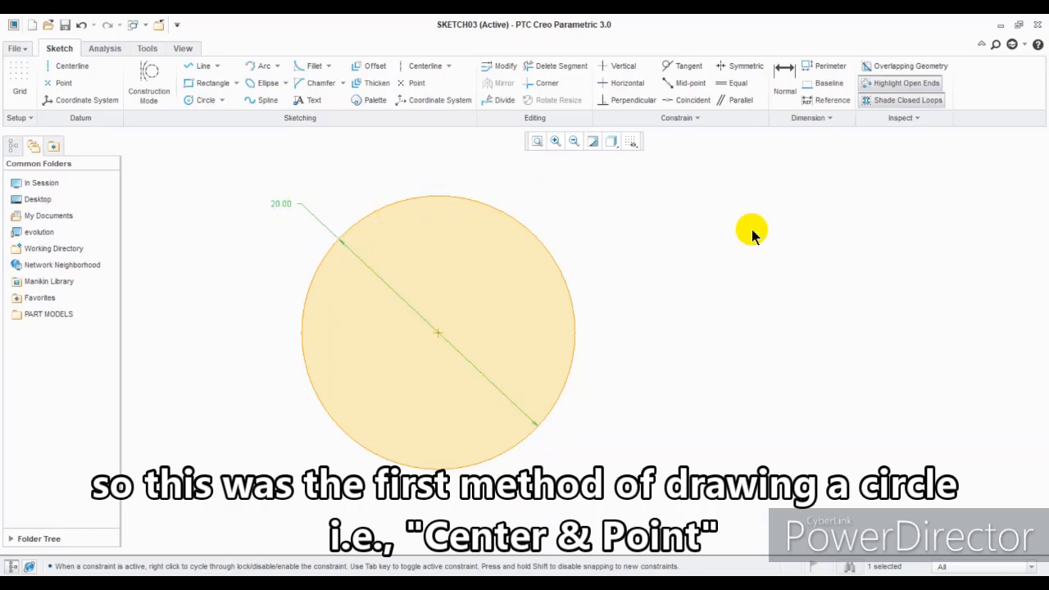
Undo the circle and restore it together with its diameter of 20
key(ctrl+z)
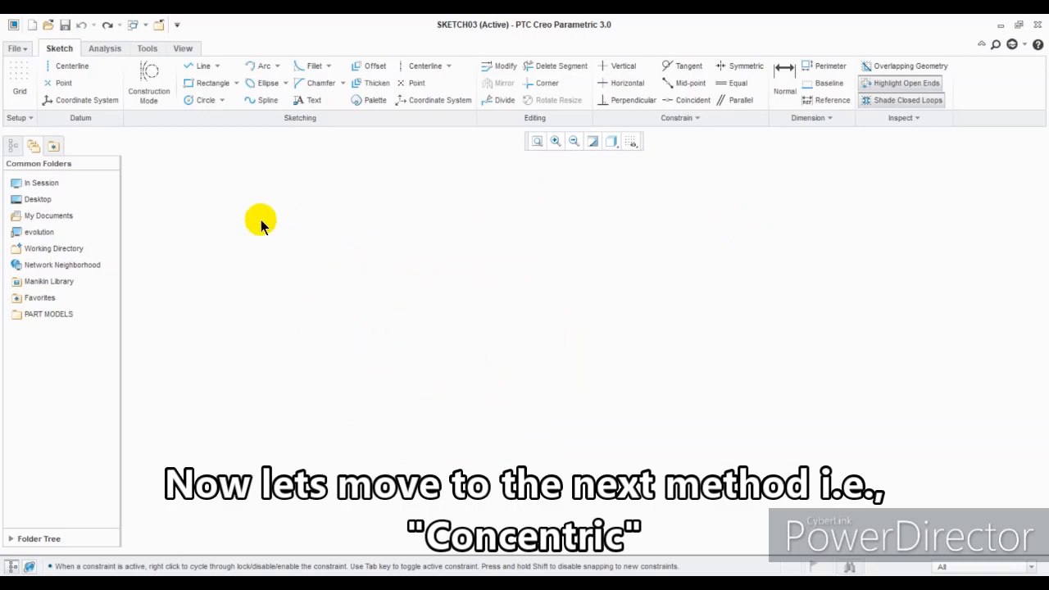
click(221, 100)
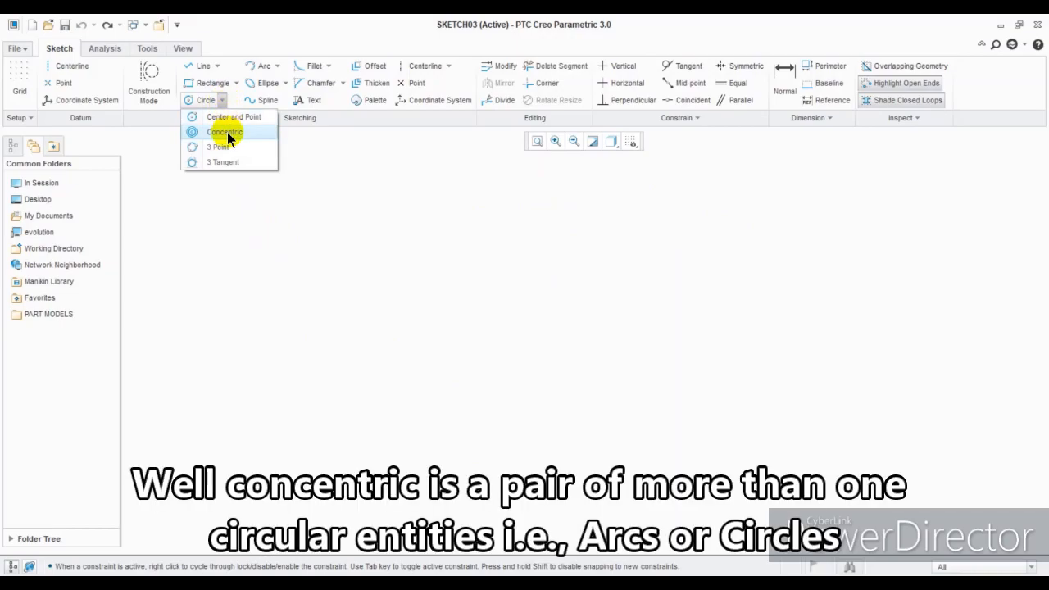
click(229, 138)
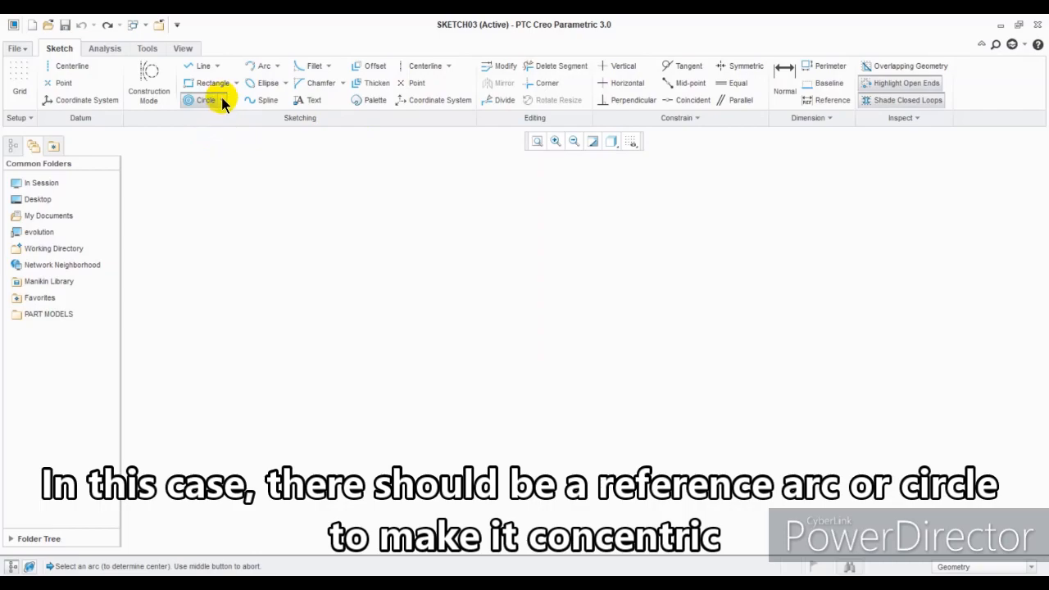
middle_click(410, 293)
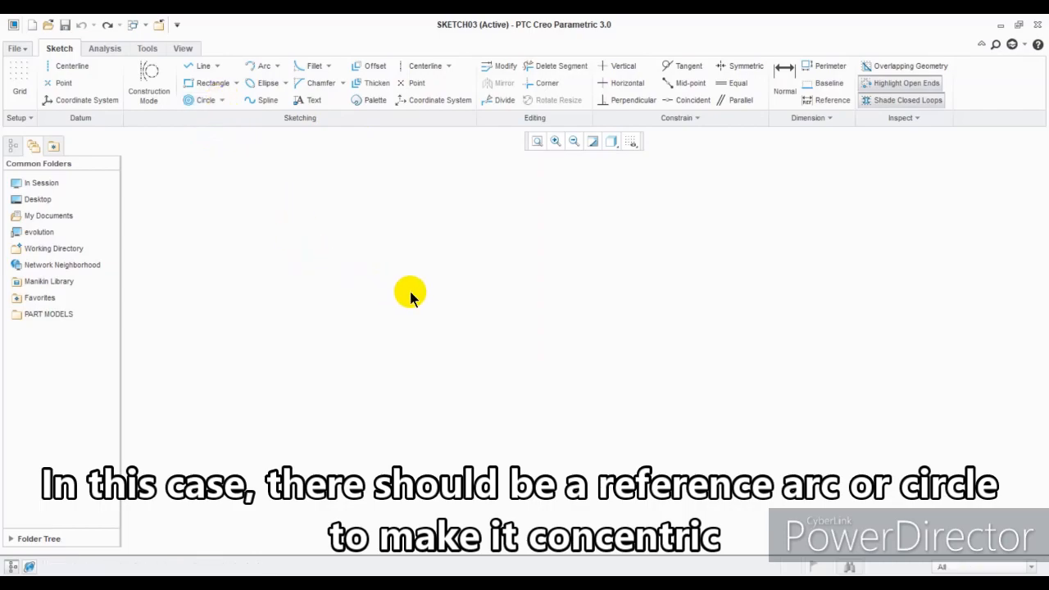
key(ctrl+y)
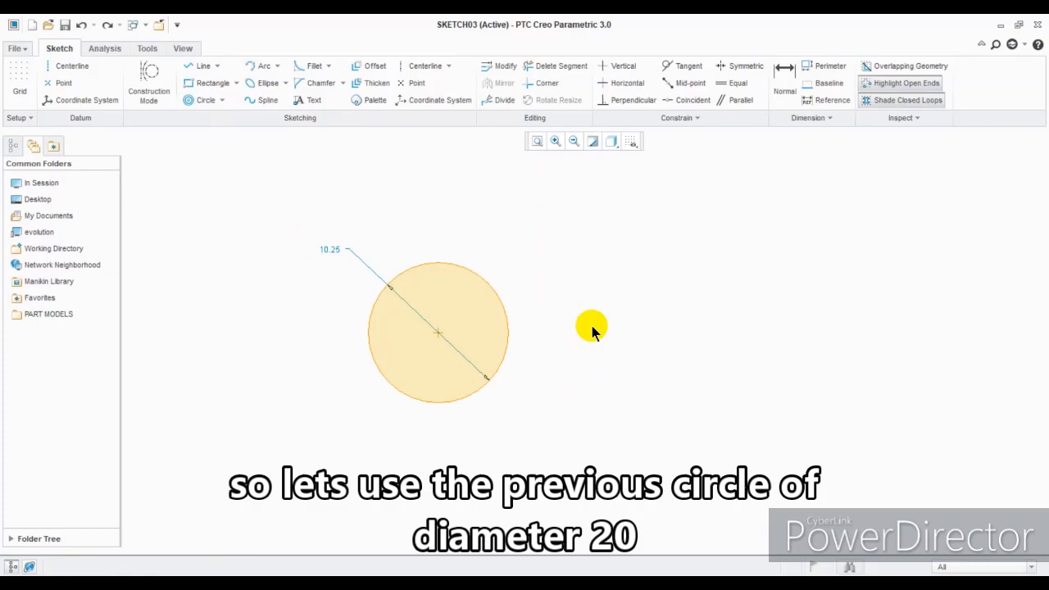
key(ctrl+y)
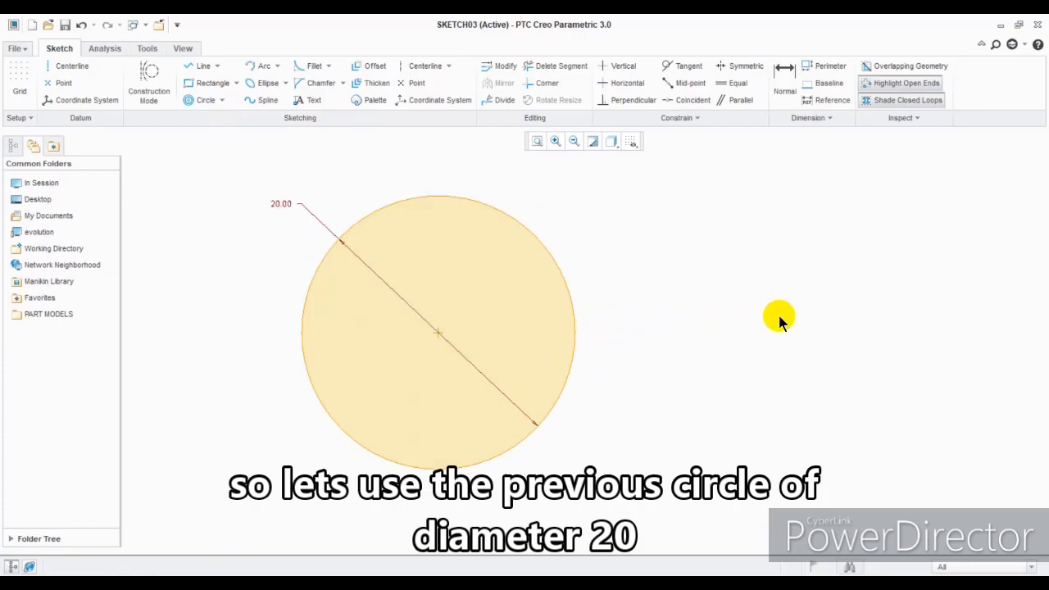
click(250, 325)
middle_click(357, 336)
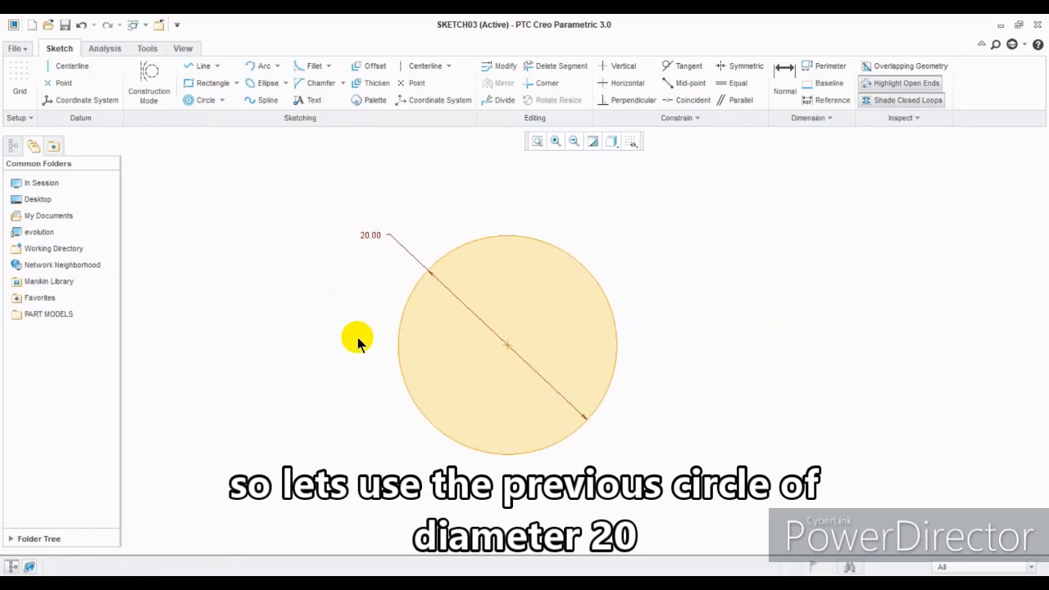
Sketch a larger Concentric circle with a diameter of about 32, using the existing circle as its reference
click(222, 100)
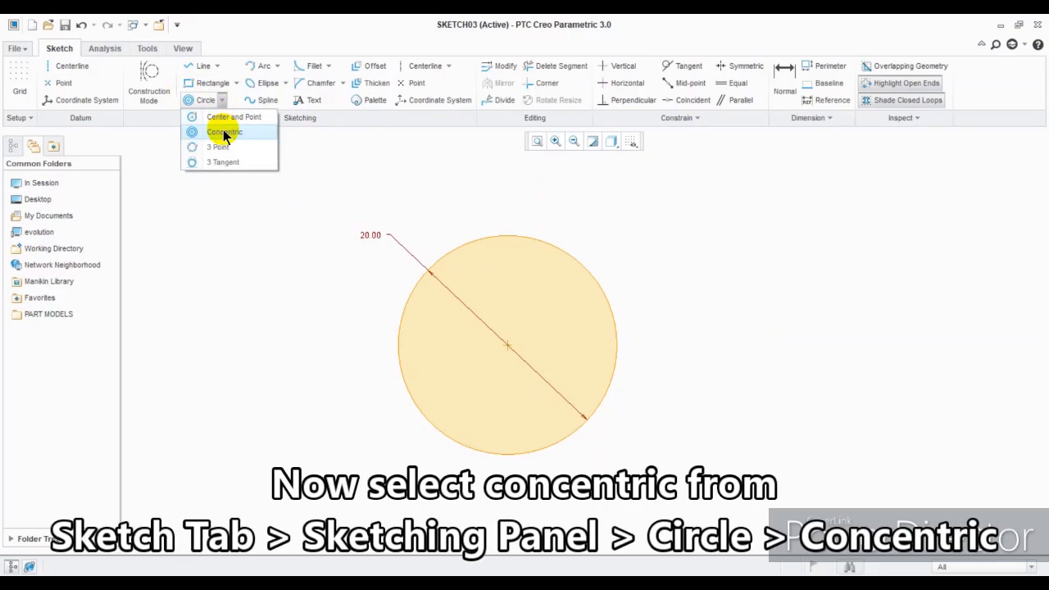
click(223, 132)
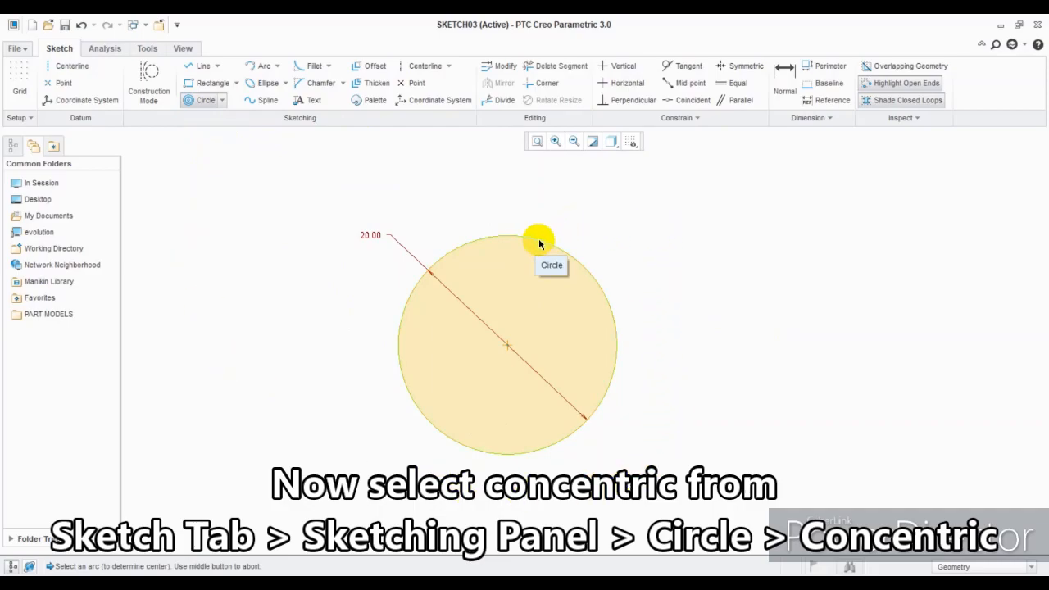
click(578, 262)
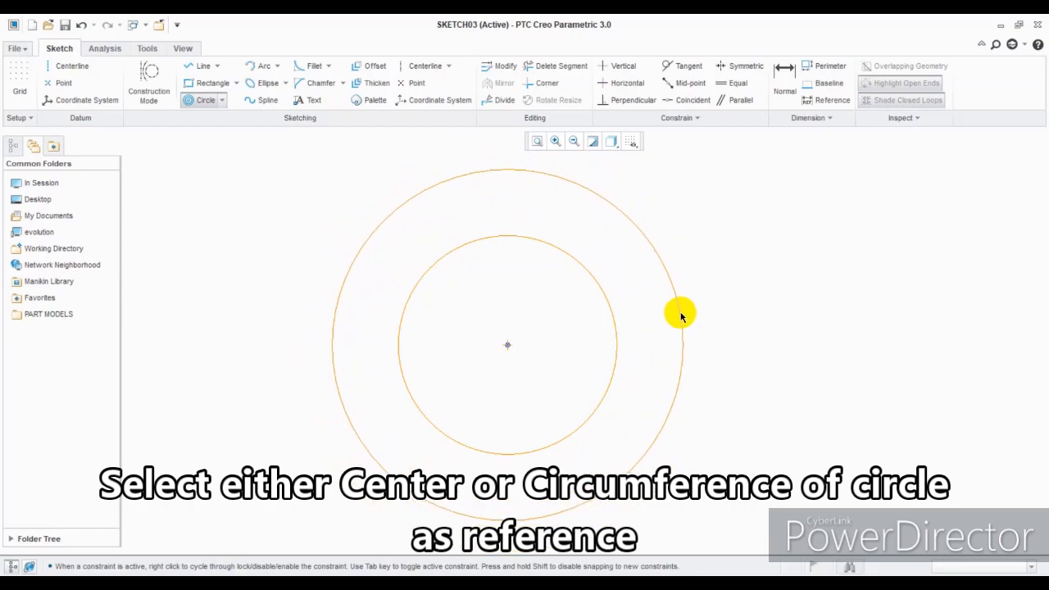
click(680, 316)
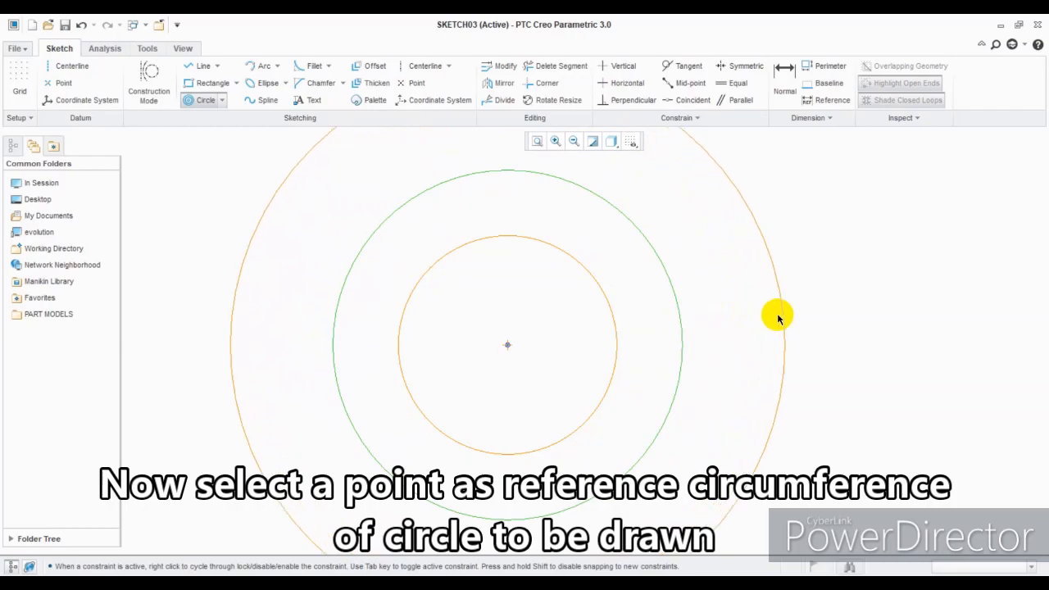
middle_click(738, 319)
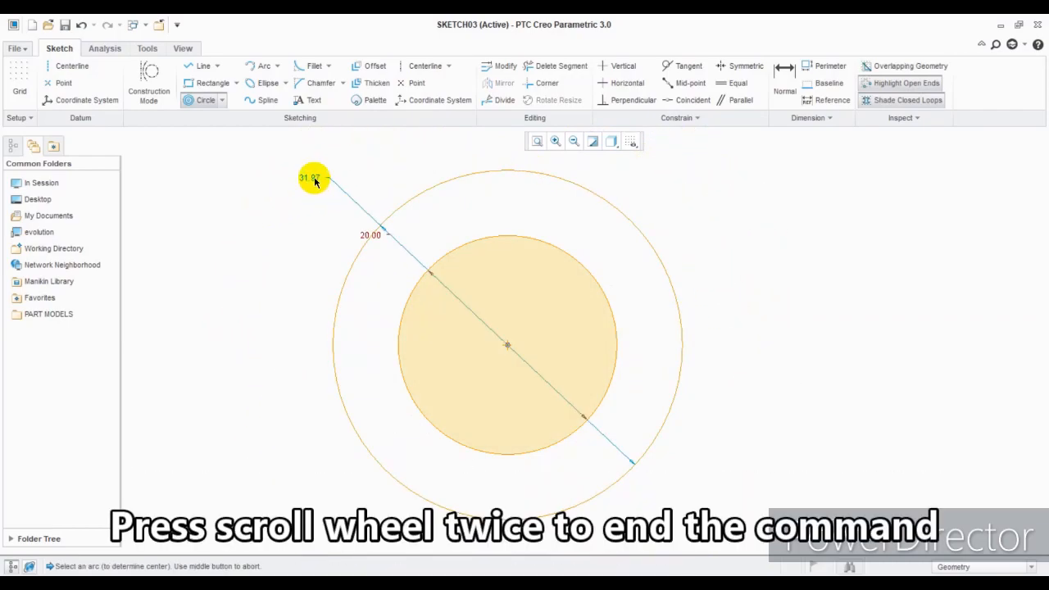
middle_click(293, 230)
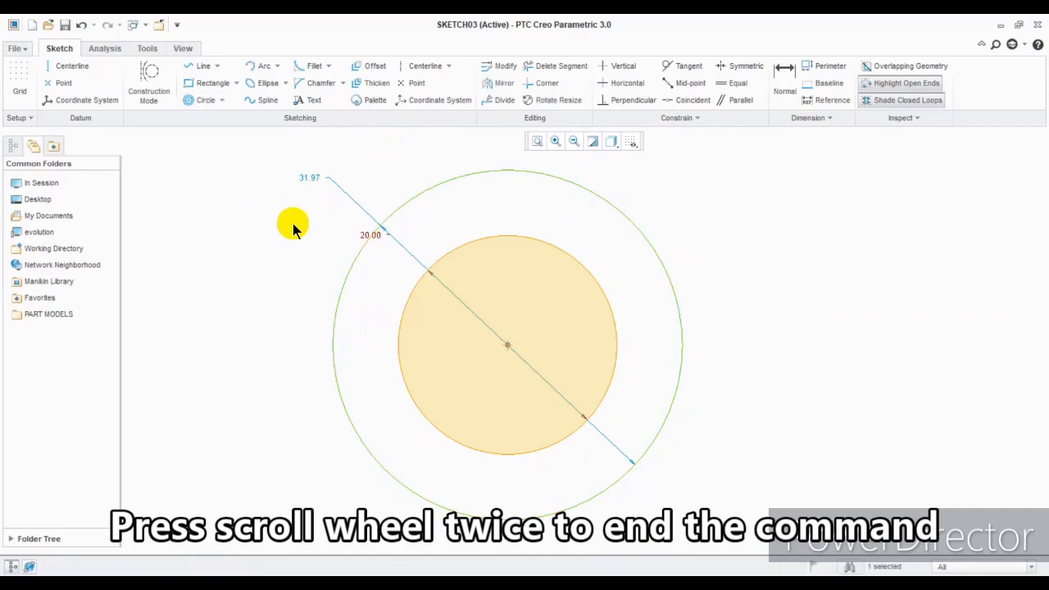
Set the outer circle's diameter to 40
double_click(312, 177)
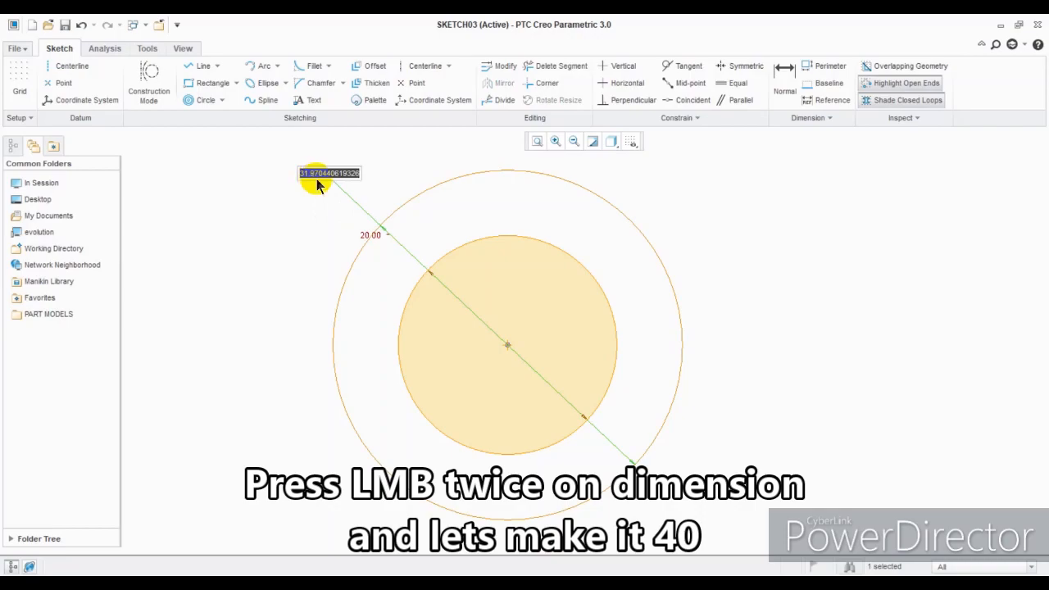
text(40)
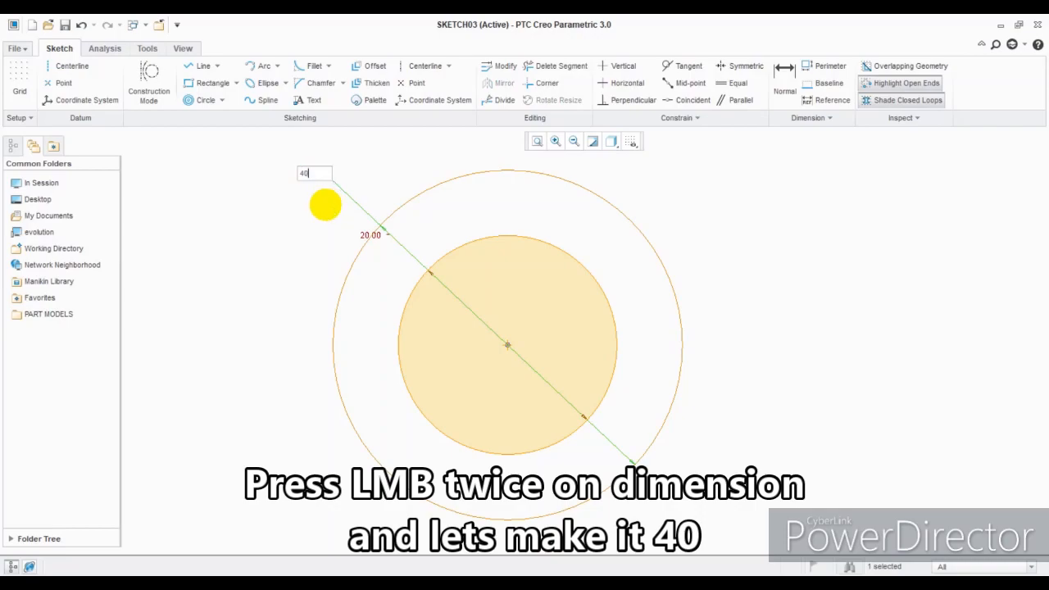
key(Return)
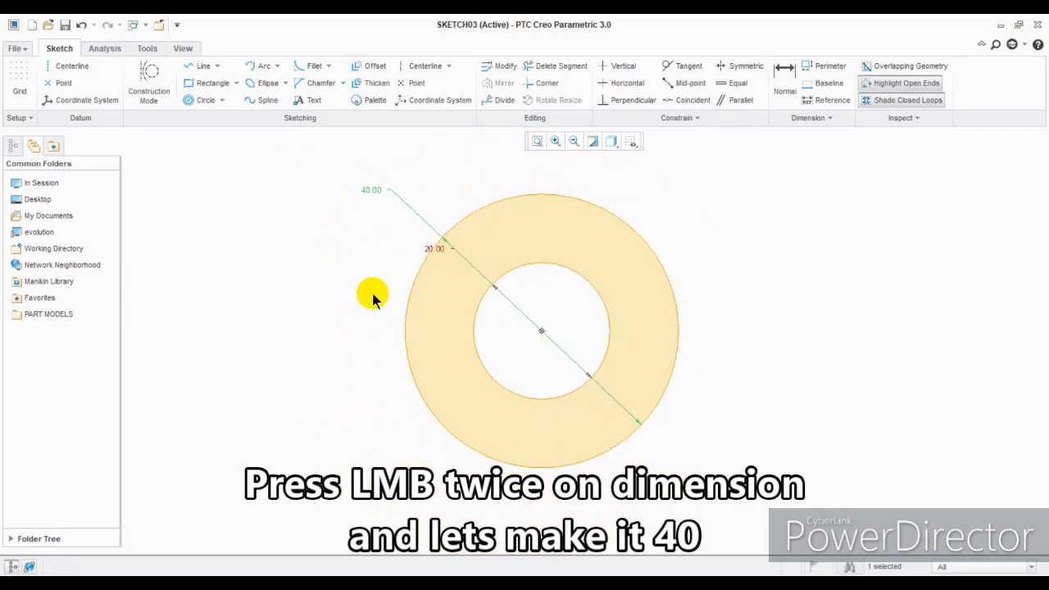
scroll(745, 228, up, 1)
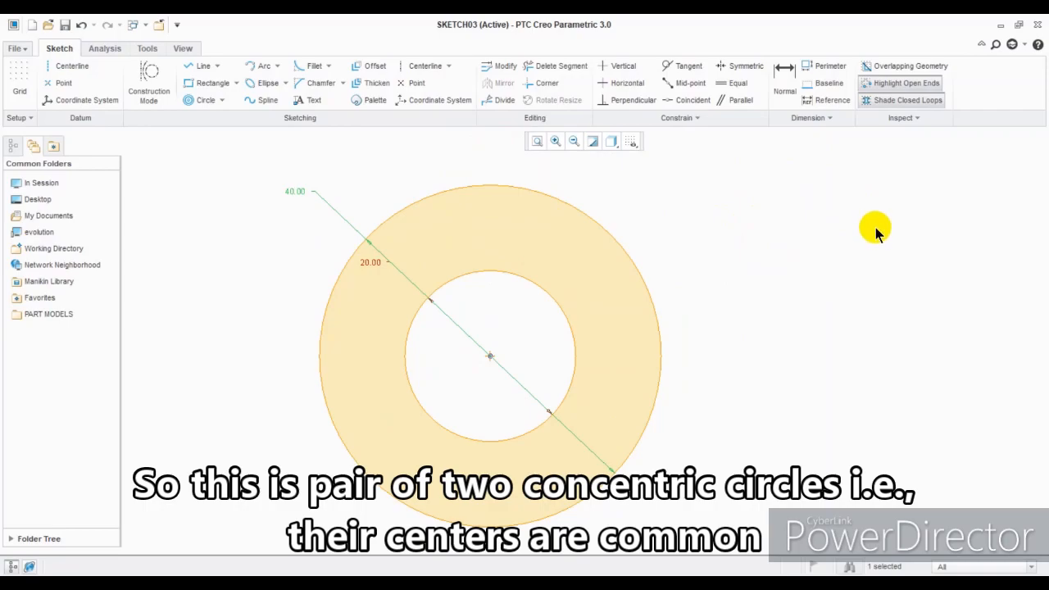
Delete both concentric circles from the sketch
mouse_move(820, 161)
mouse_down()
mouse_move(143, 383)
mouse_move(151, 508)
mouse_move(260, 553)
mouse_move(246, 544)
mouse_up()
key(Delete)
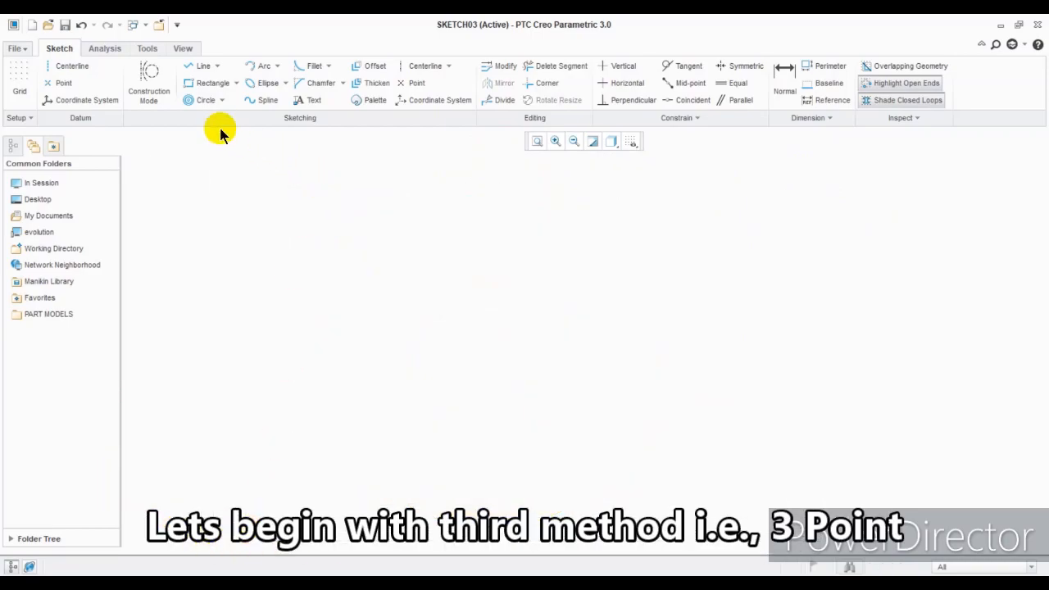
Sketch a 3 Point circle with a diameter of about 36.3 through three freely placed points
click(223, 100)
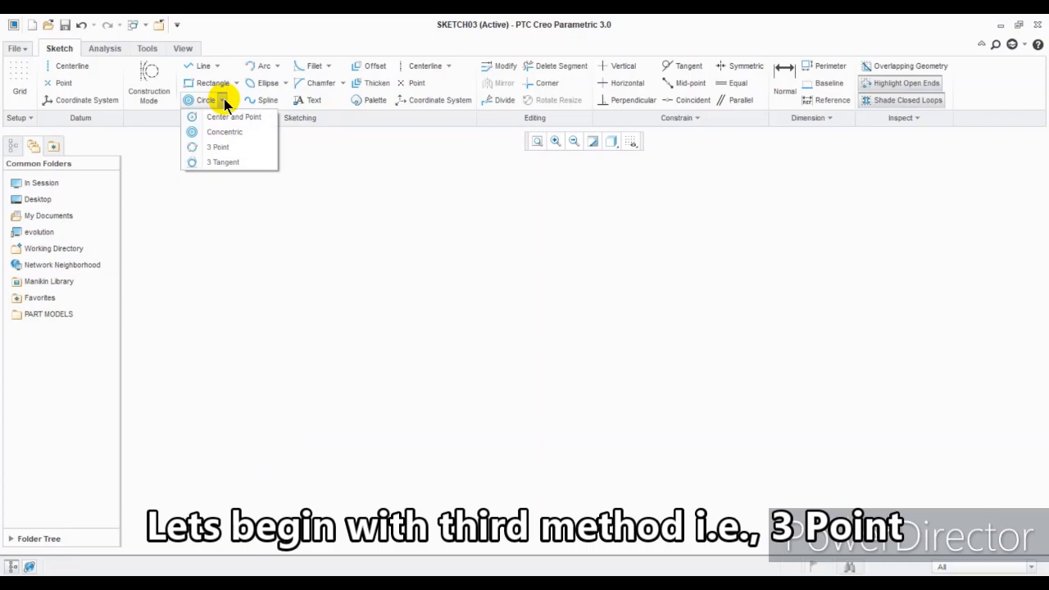
click(224, 100)
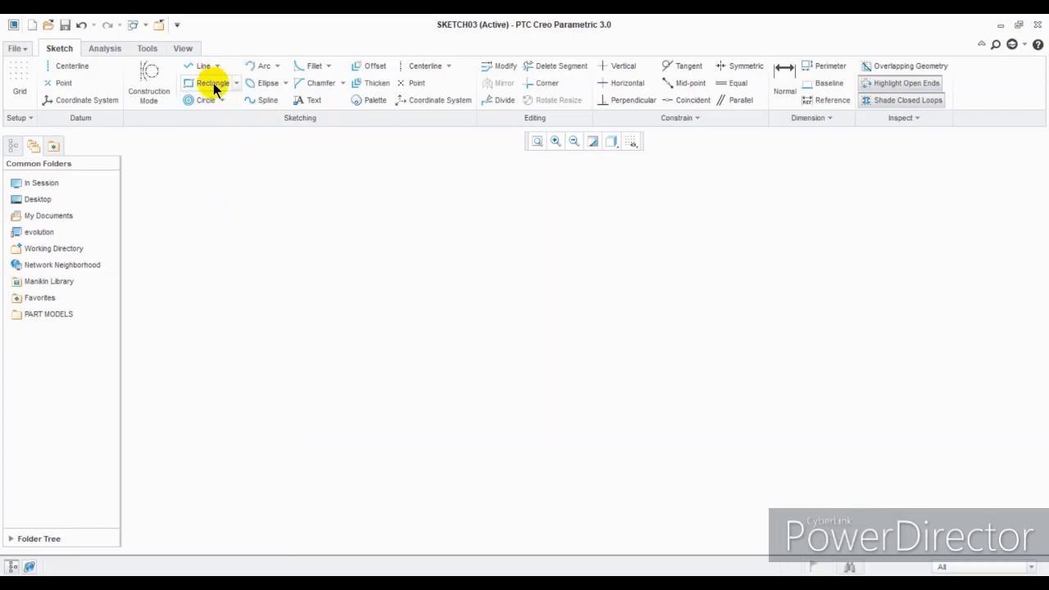
click(222, 100)
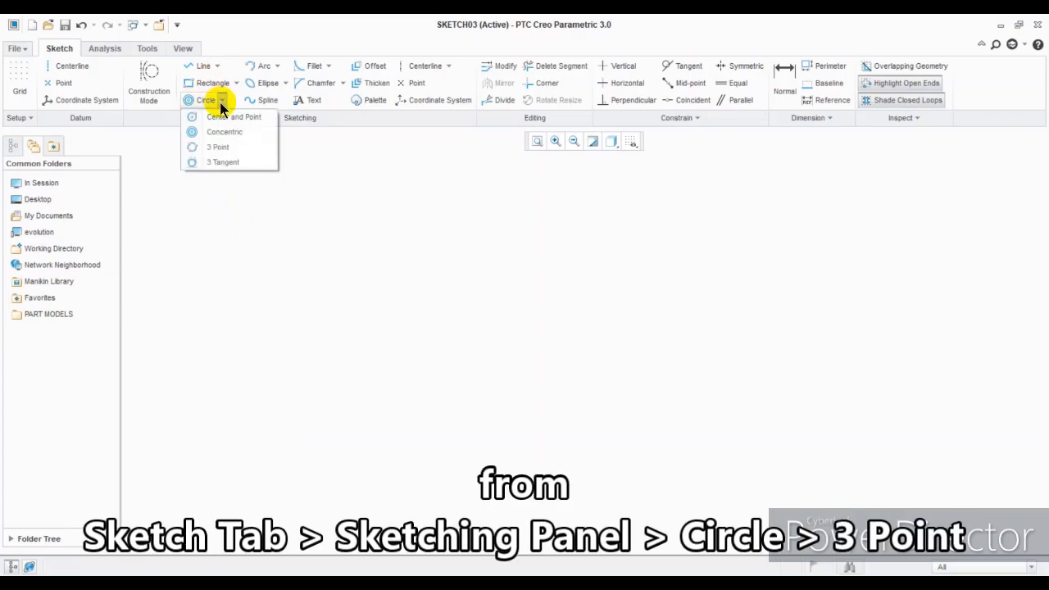
click(217, 147)
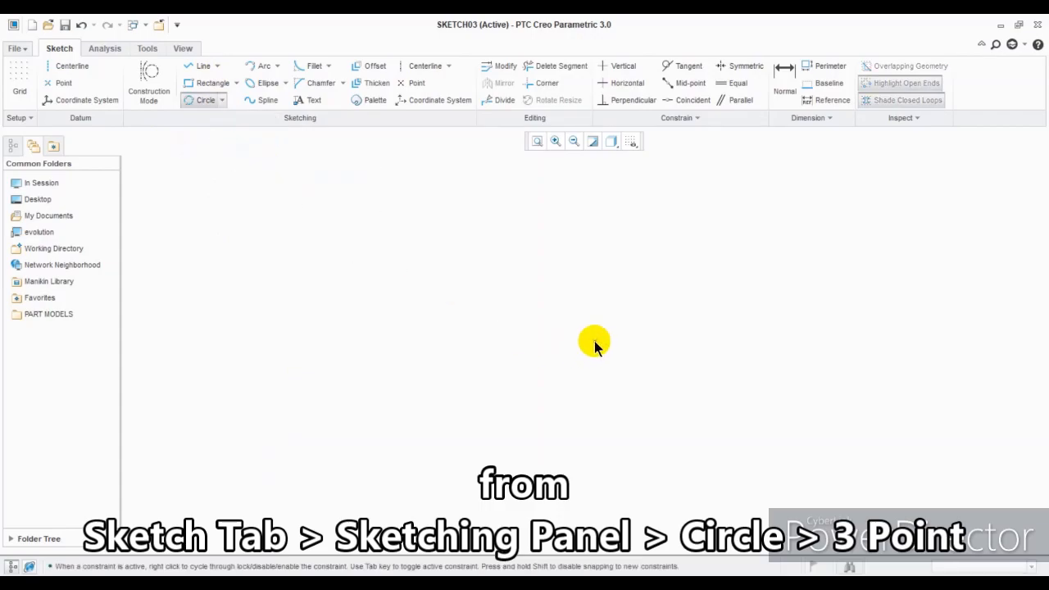
click(517, 214)
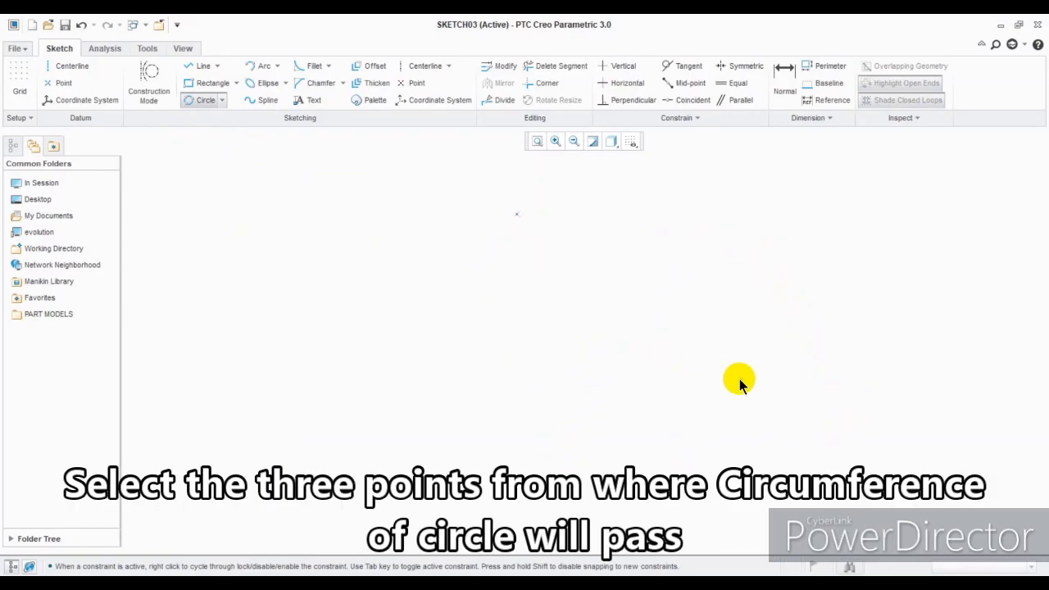
click(701, 382)
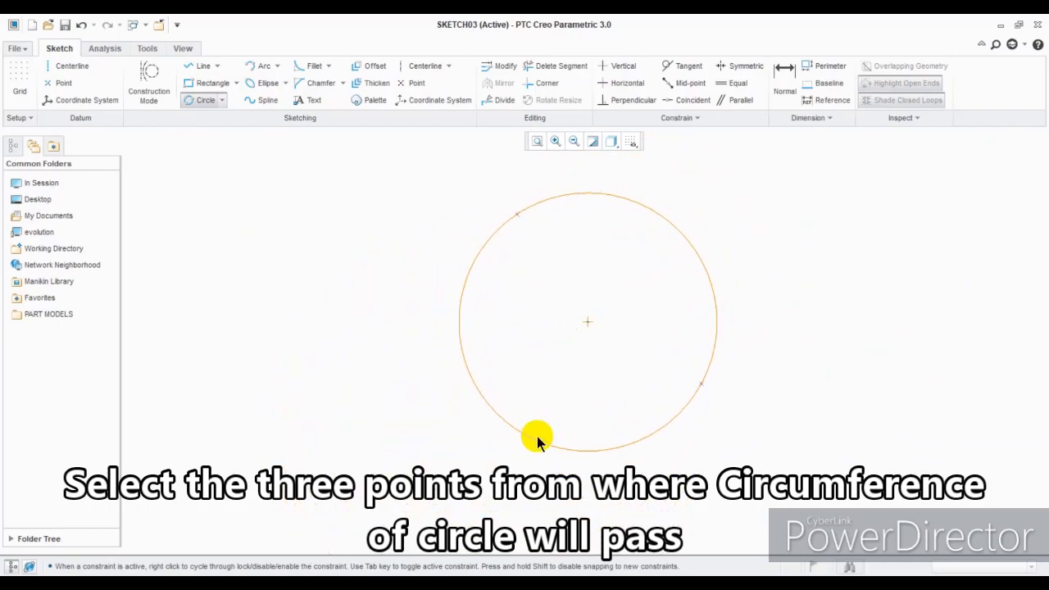
click(403, 417)
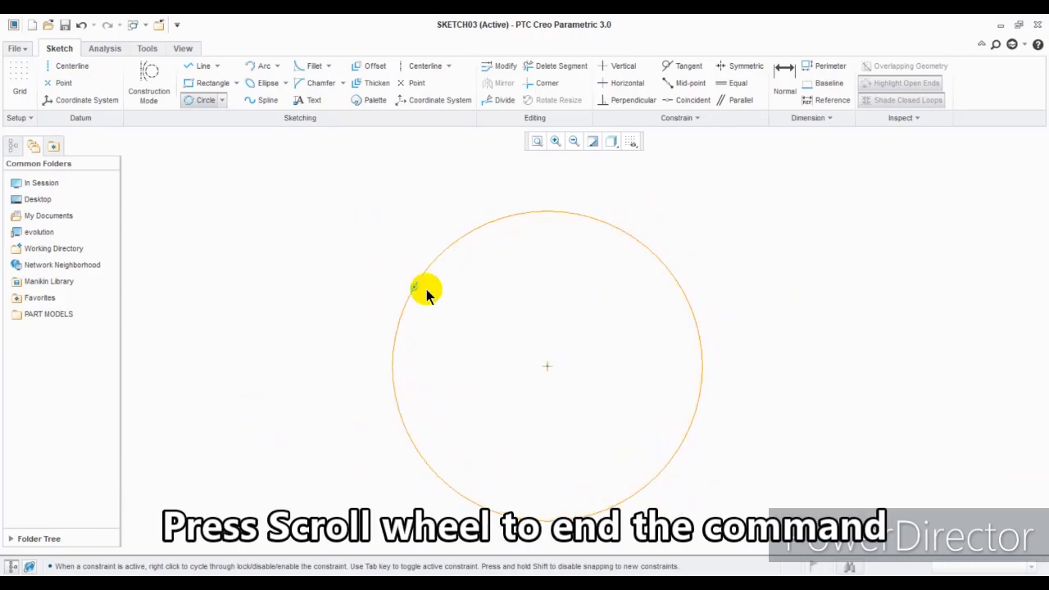
middle_click(347, 284)
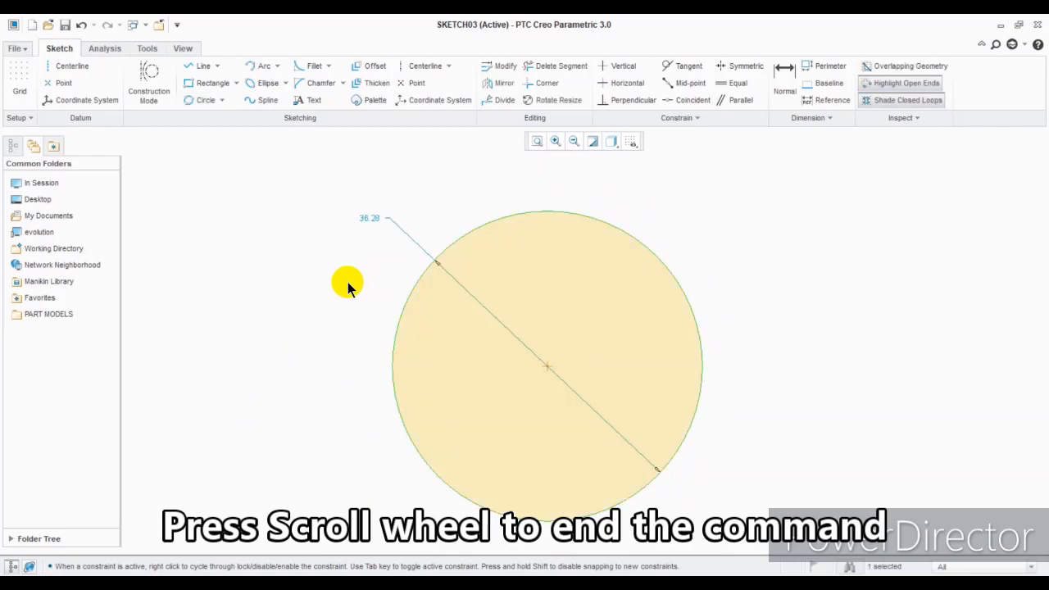
Set the 3 Point circle's diameter to 35
double_click(370, 219)
text(35)
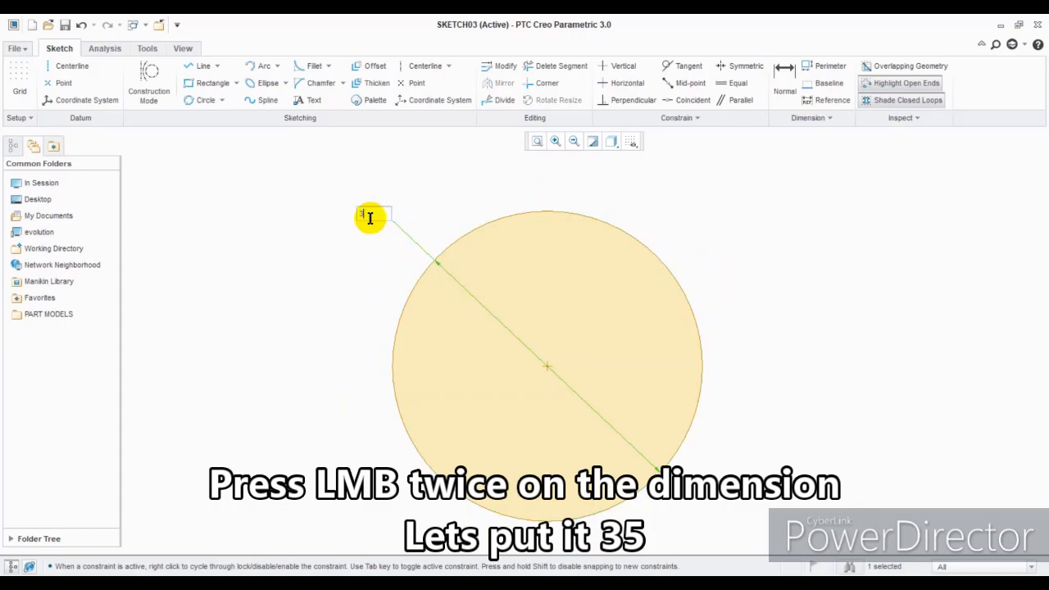
key(Return)
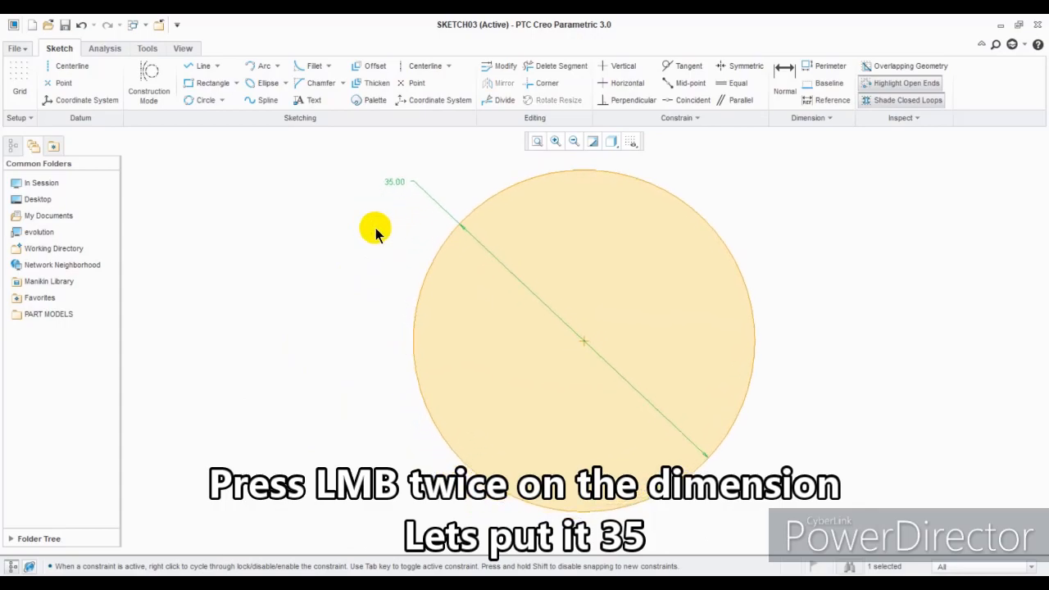
Delete the 3 Point circle so the sketch is empty
scroll(310, 310, down, 2)
scroll(268, 225, up, 1)
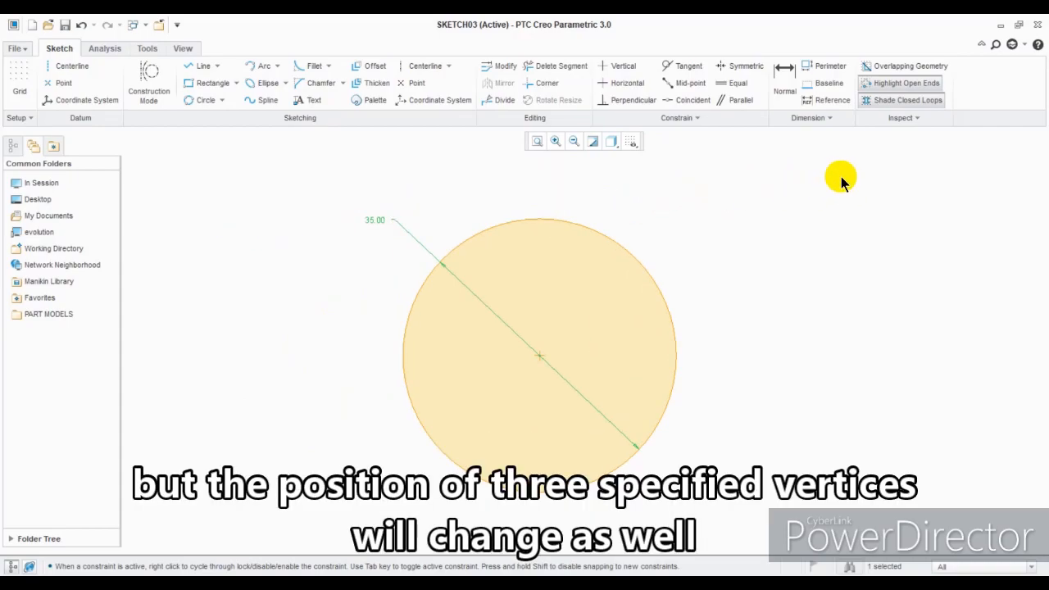
drag(905, 170, 266, 517)
key(Delete)
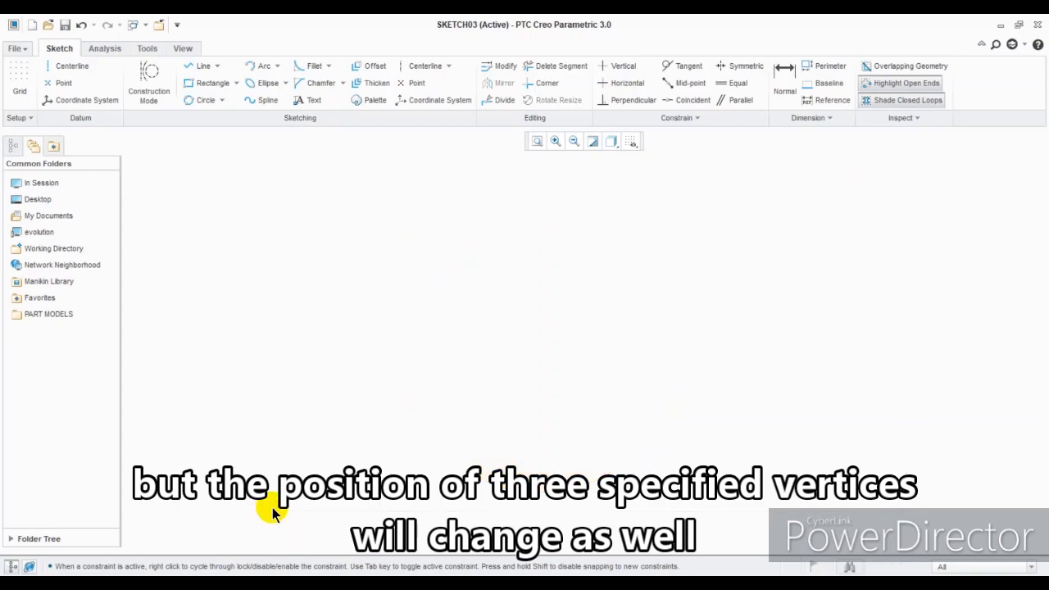
Sketch a Corner Rectangle about 38.9 wide and 24.8 high in the empty sketch
click(221, 100)
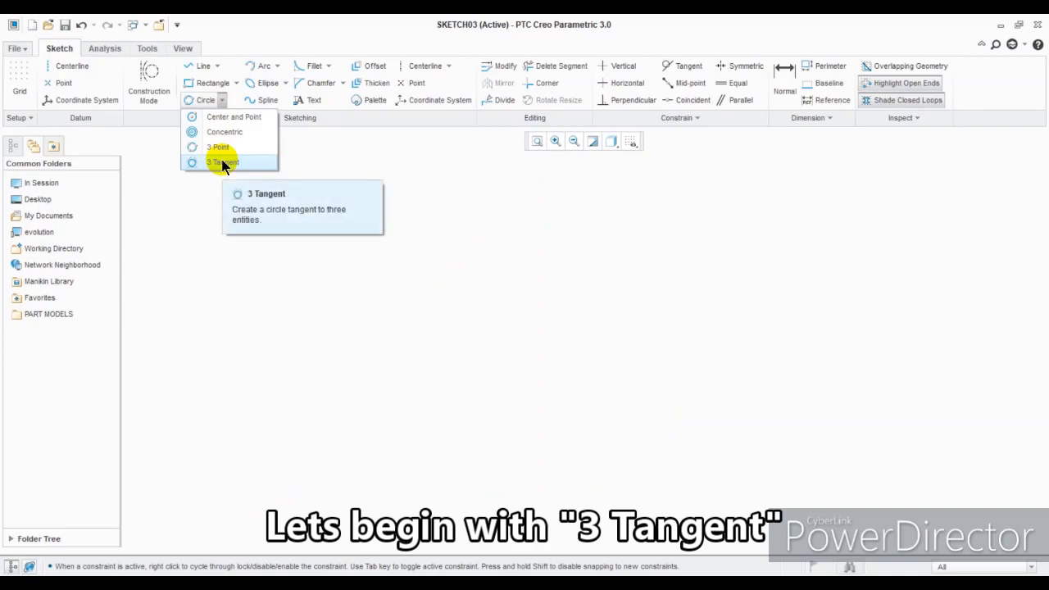
click(236, 83)
click(236, 83)
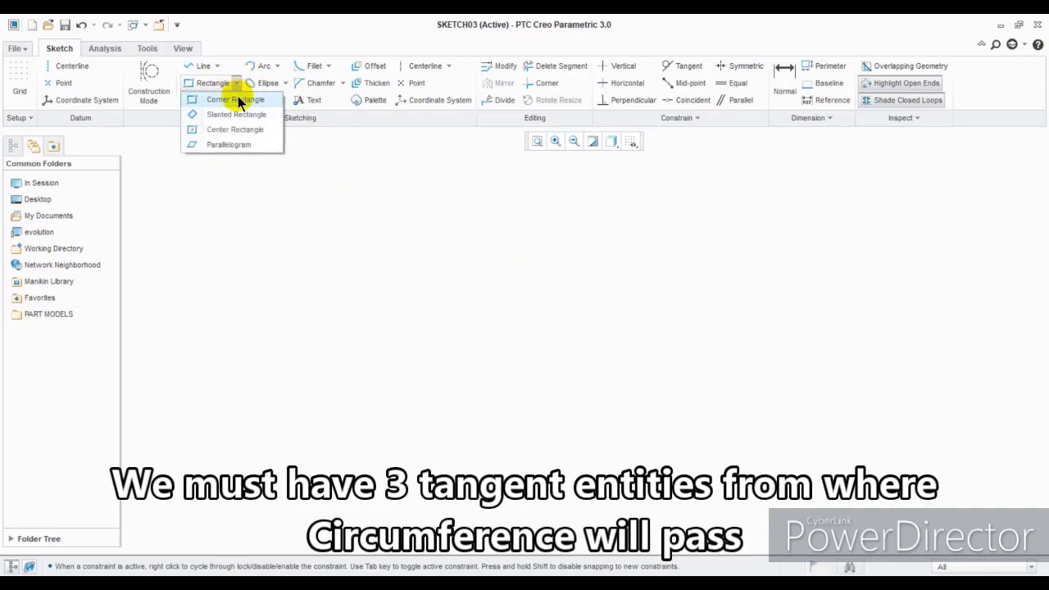
click(235, 100)
click(351, 242)
click(655, 435)
middle_click(840, 347)
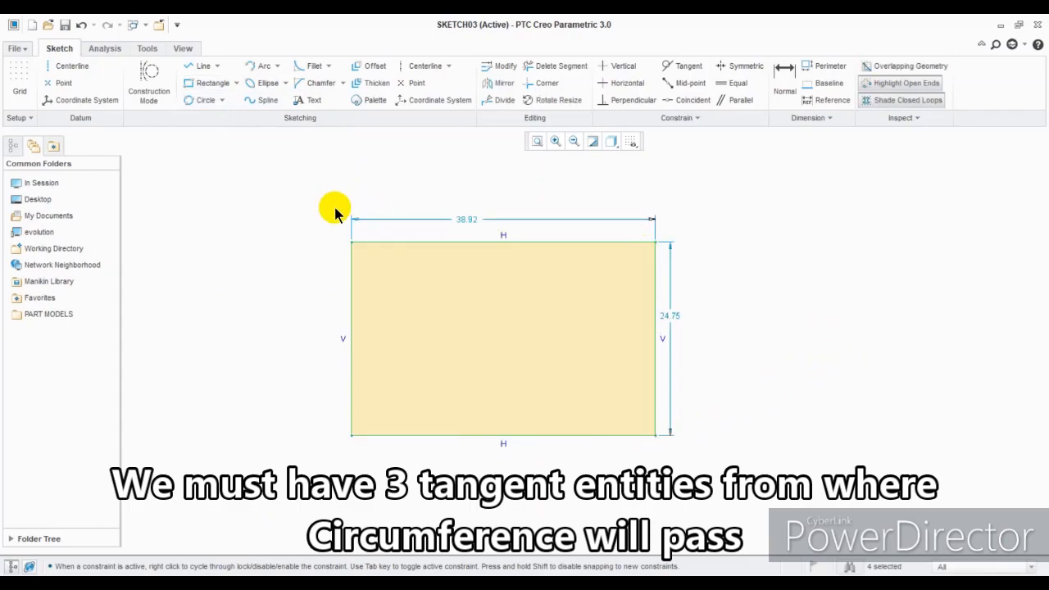
Set the rectangle's width to 40 and its height to 20
click(471, 222)
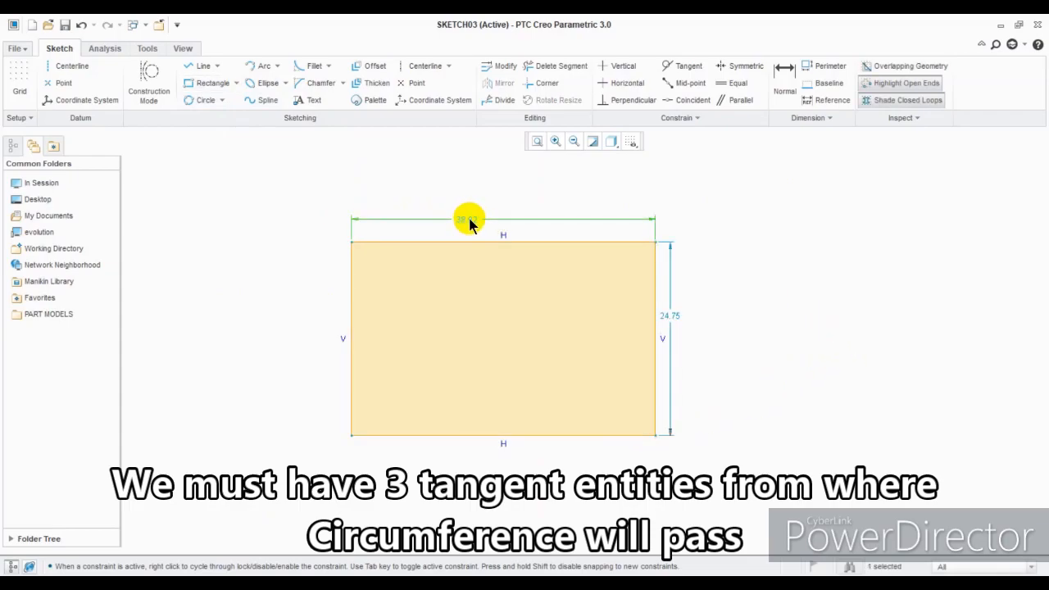
double_click(470, 220)
text(40)
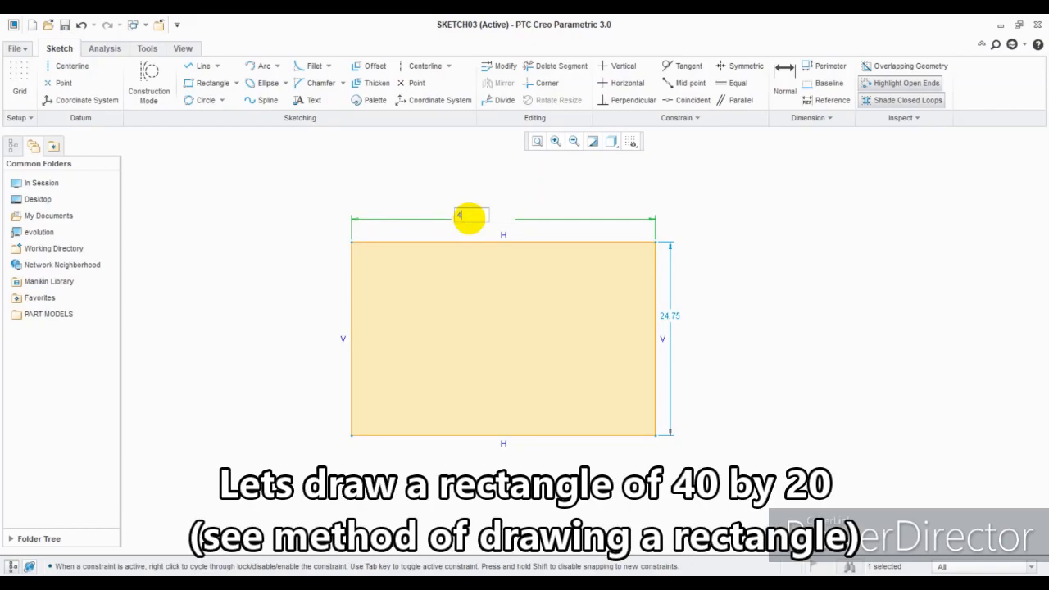
key(Return)
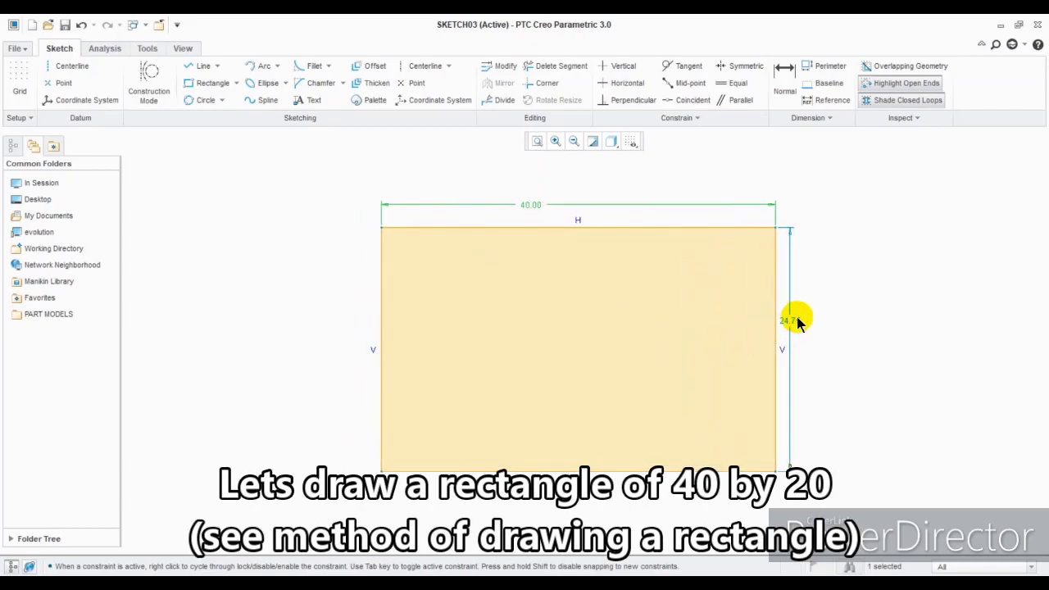
double_click(795, 321)
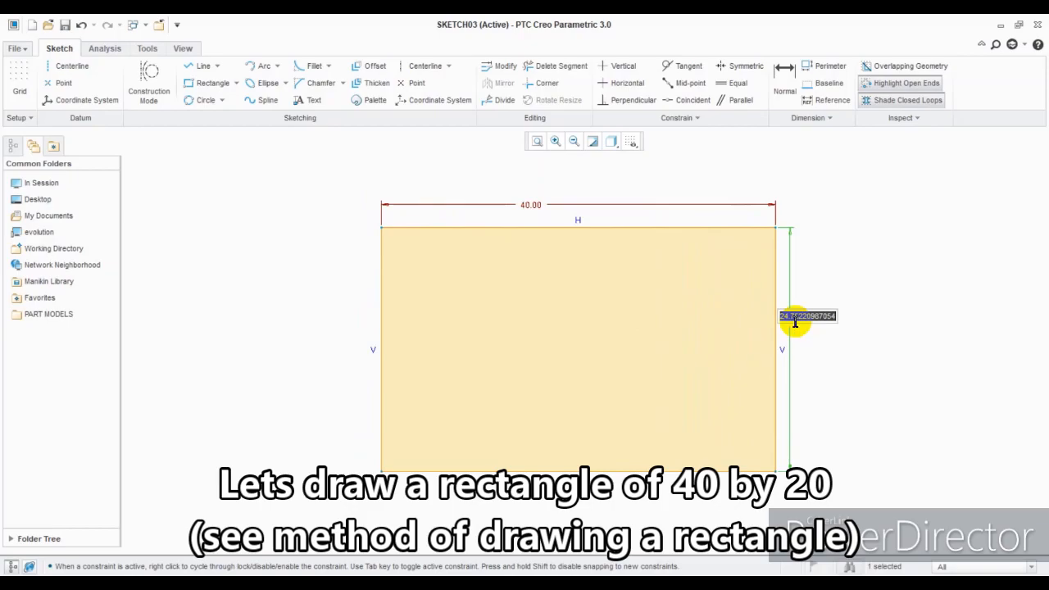
text(20)
key(Return)
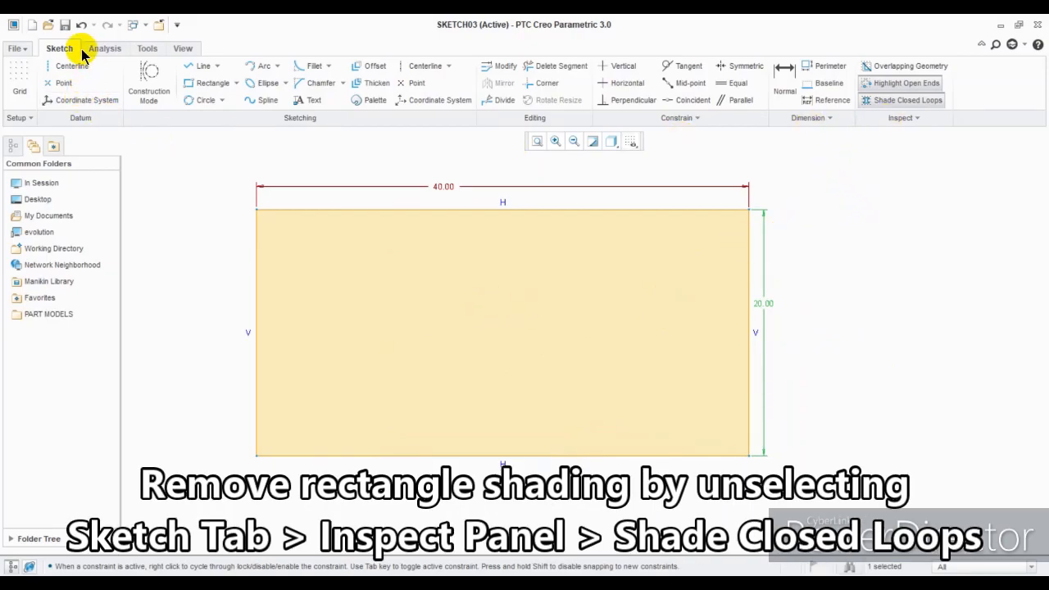
Turn off Shade Closed Loops and sketch a 3 Tangent circle touching the rectangle's top, right and bottom sides
click(904, 104)
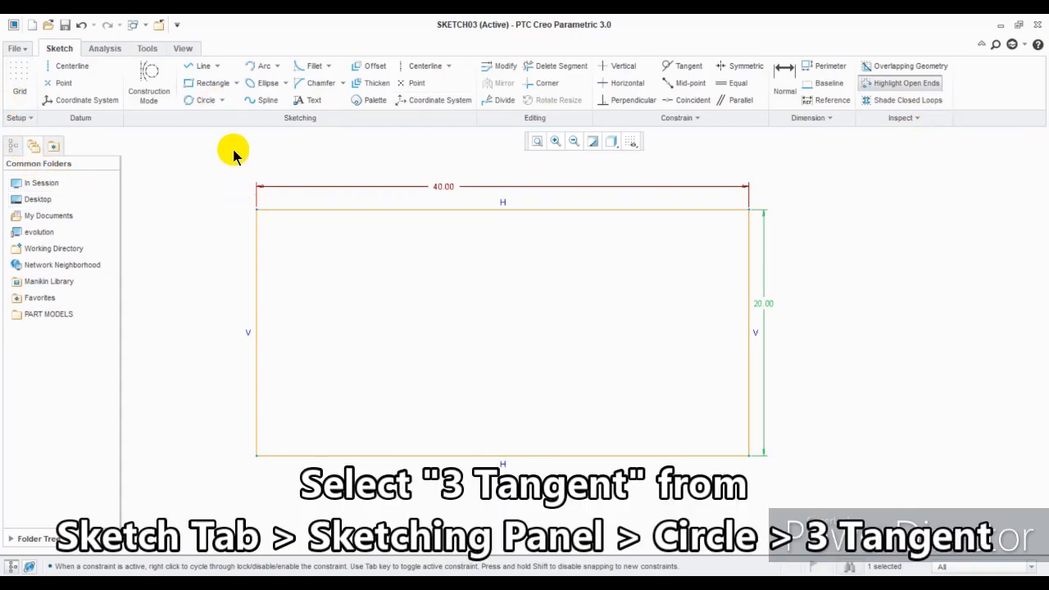
click(223, 99)
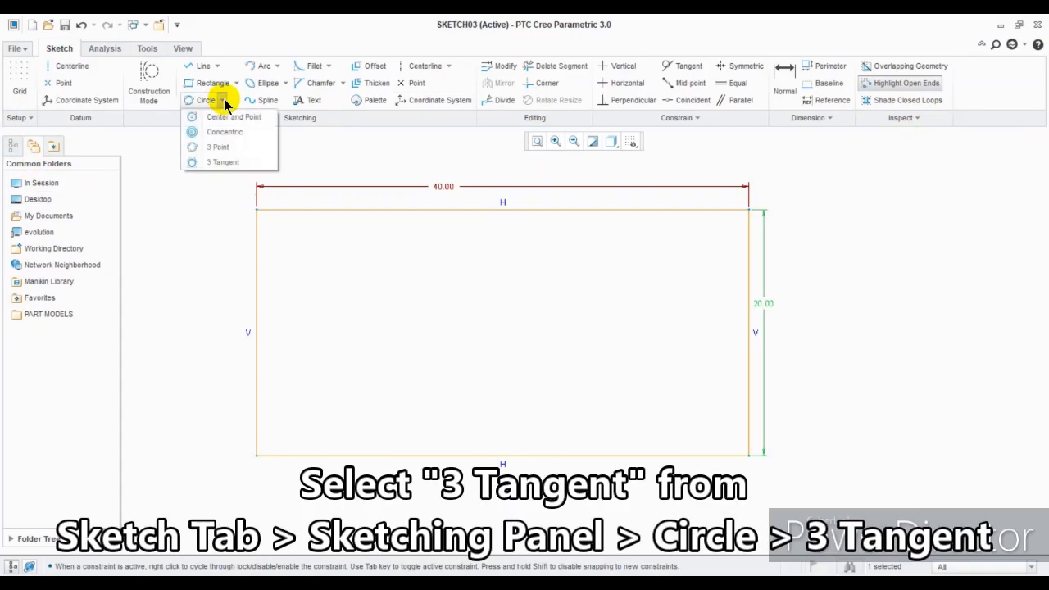
click(225, 163)
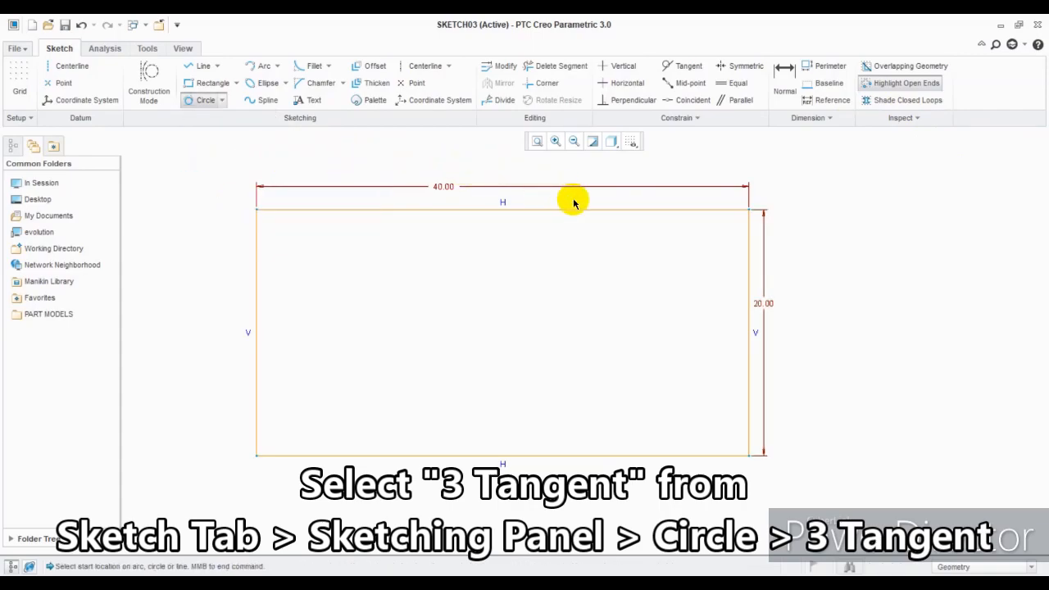
click(630, 211)
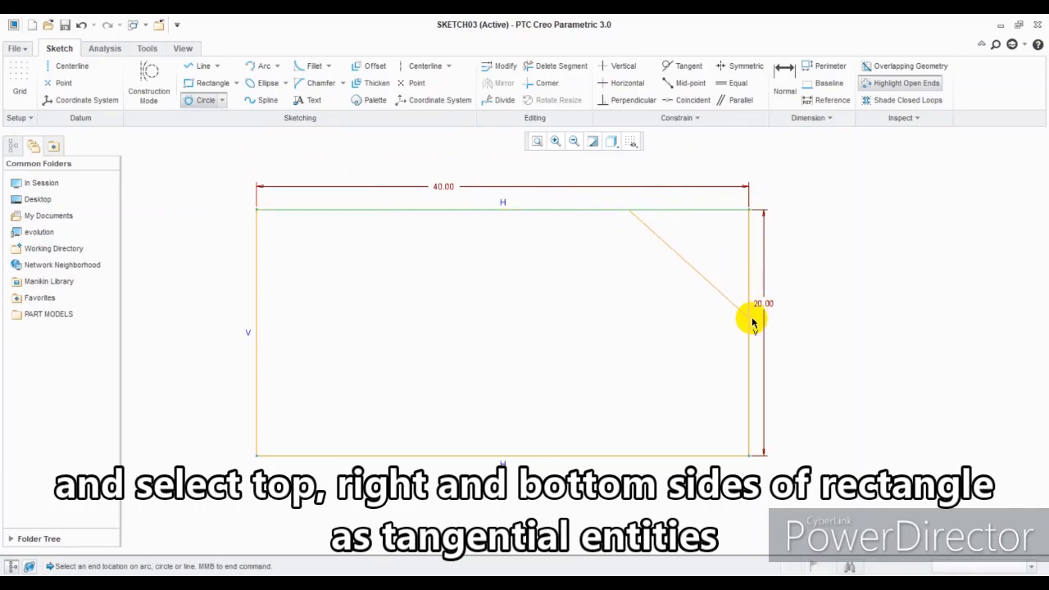
click(748, 305)
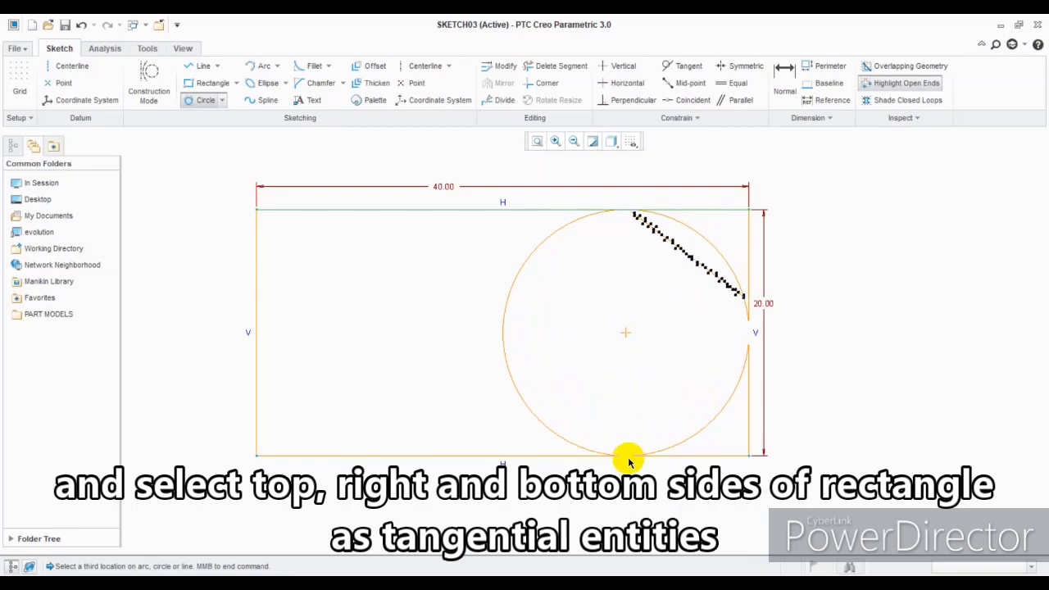
scroll(627, 461, up, 3)
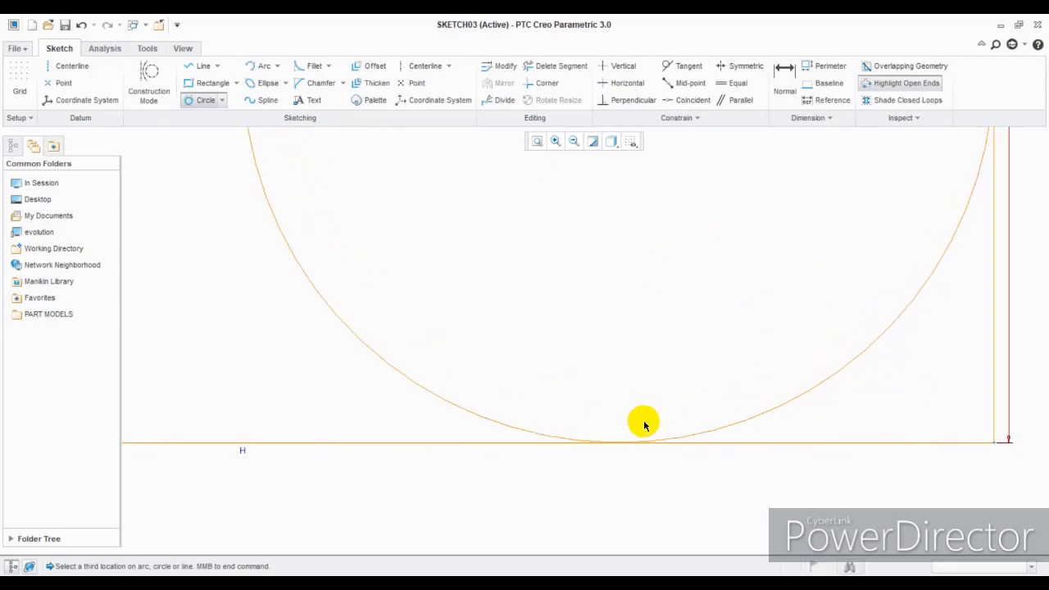
click(622, 441)
End the circle command and examine the tangent constraint at the rectangle's top side, then the whole sketch
scroll(579, 445, down, 5)
scroll(581, 292, up, 6)
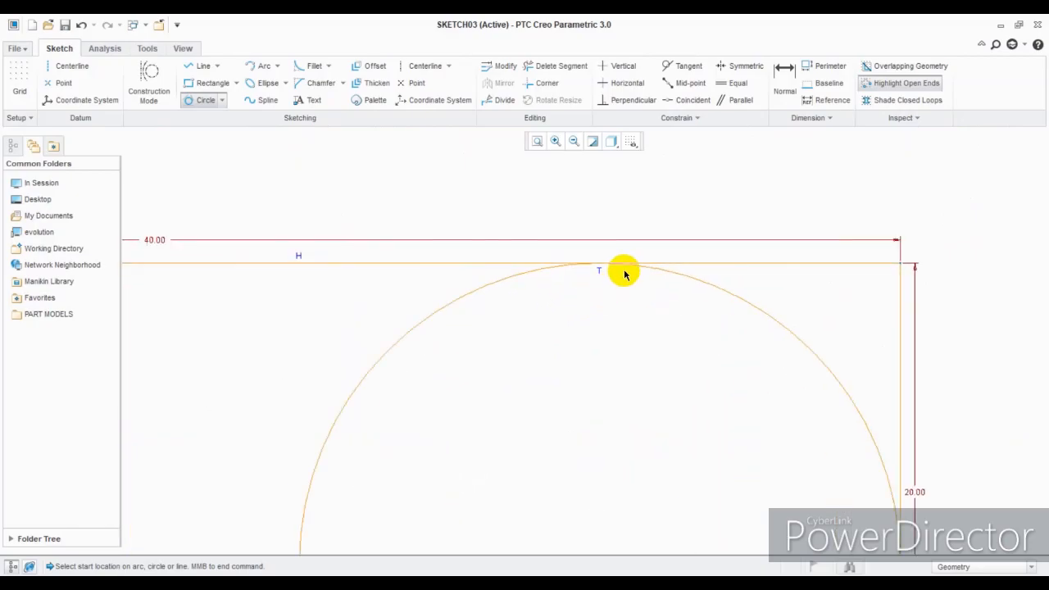
scroll(549, 258, up, 2)
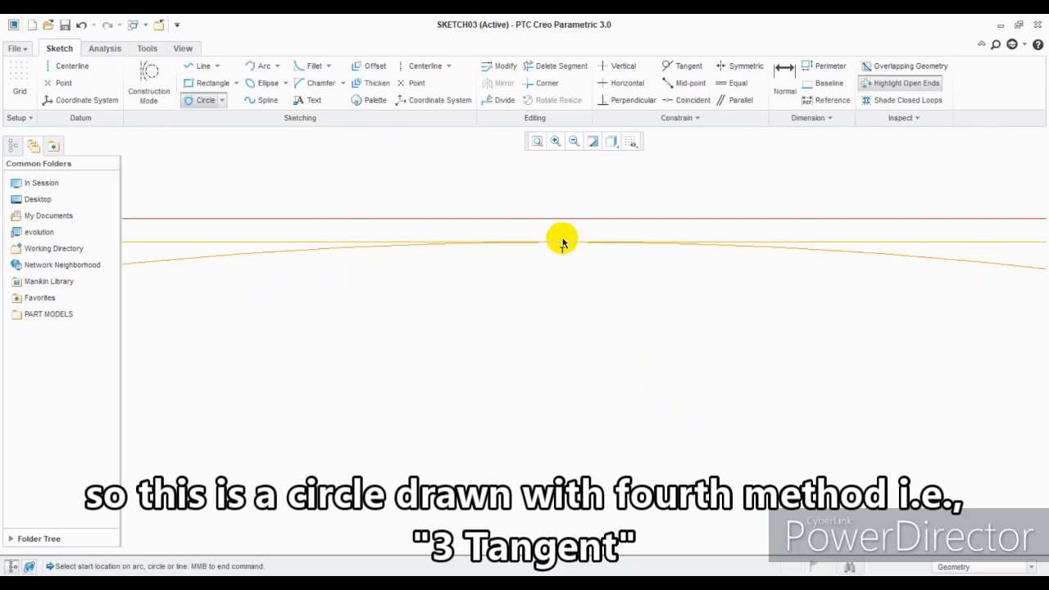
middle_click(563, 185)
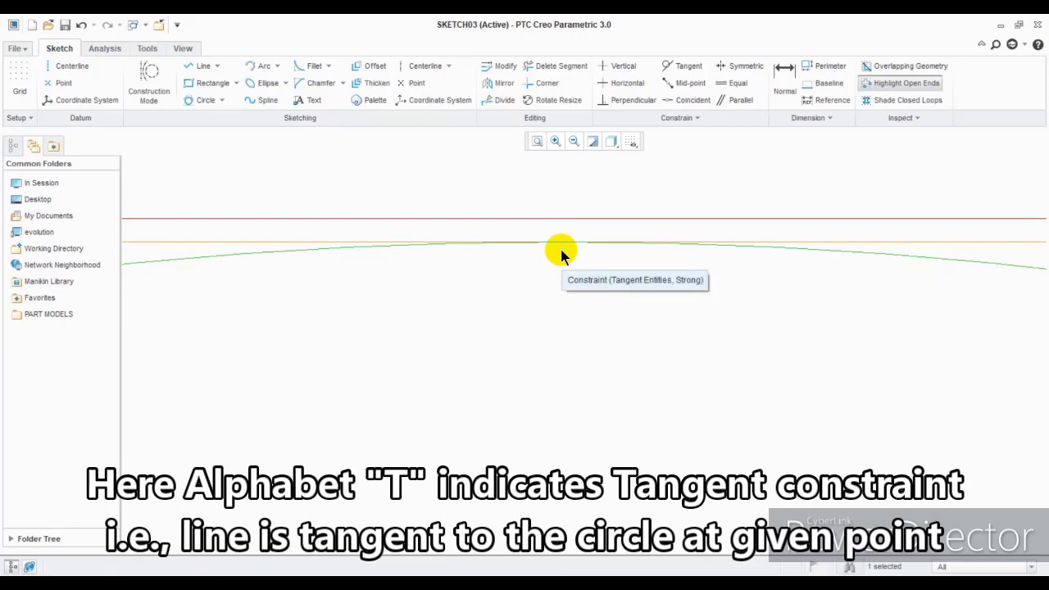
scroll(561, 254, down, 6)
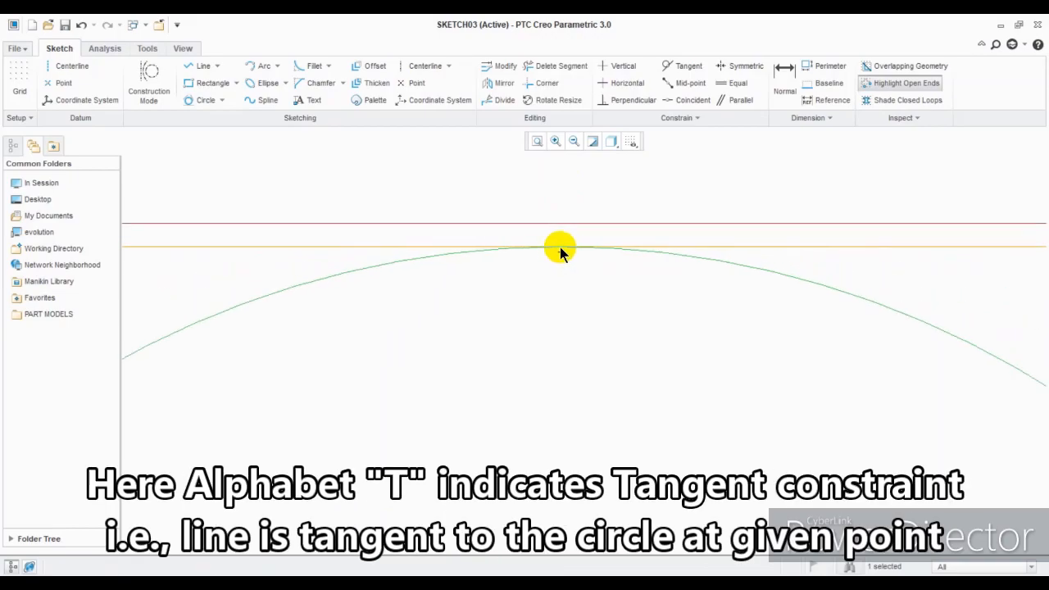
scroll(665, 511, up, 3)
scroll(656, 459, down, 2)
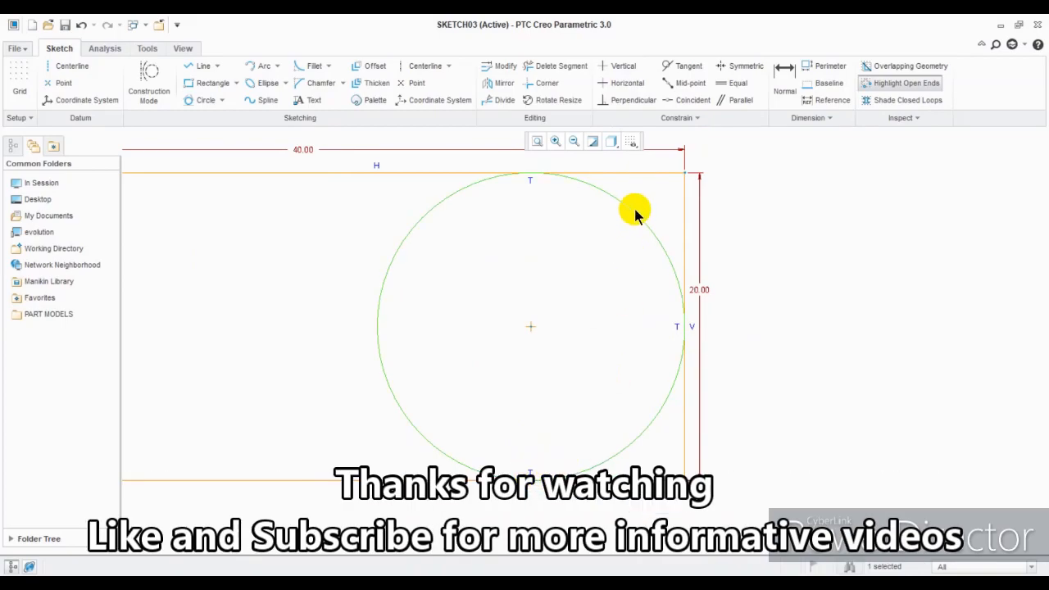
scroll(635, 269, down, 4)
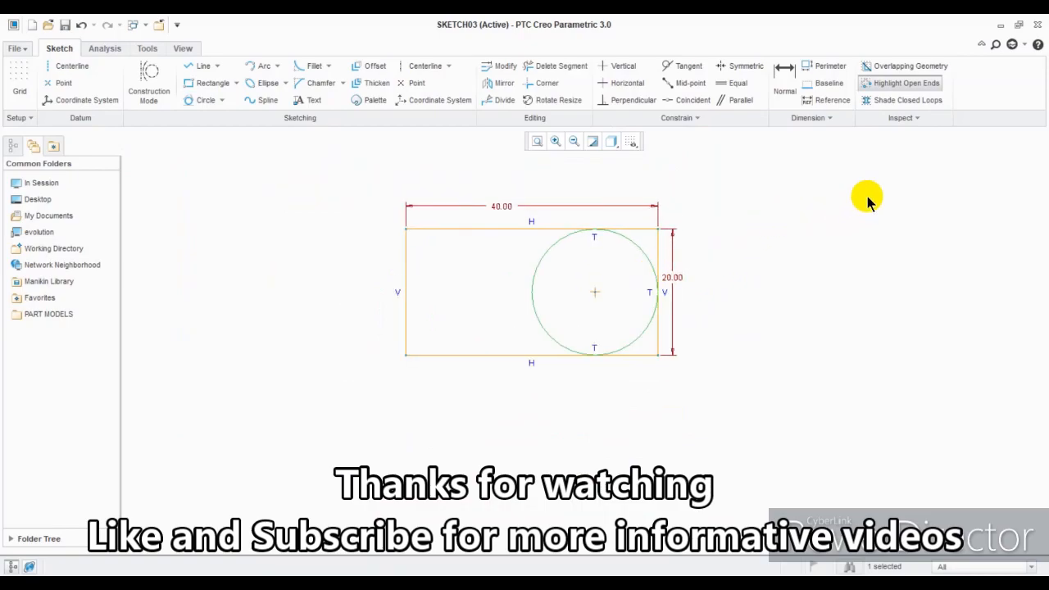